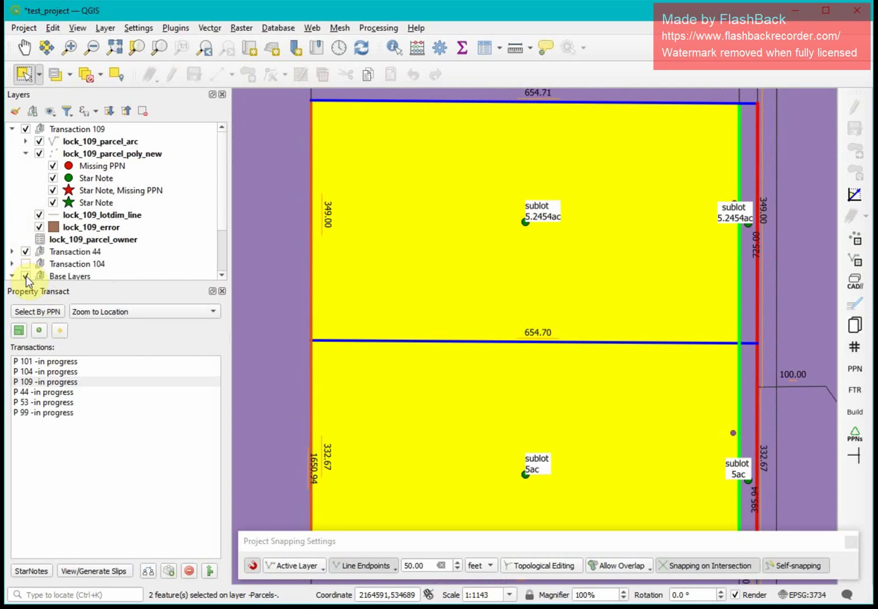
Hide the Base Layers and Transaction 44 groups so the map shows only the Transaction 109 parcels
left_click(25, 276)
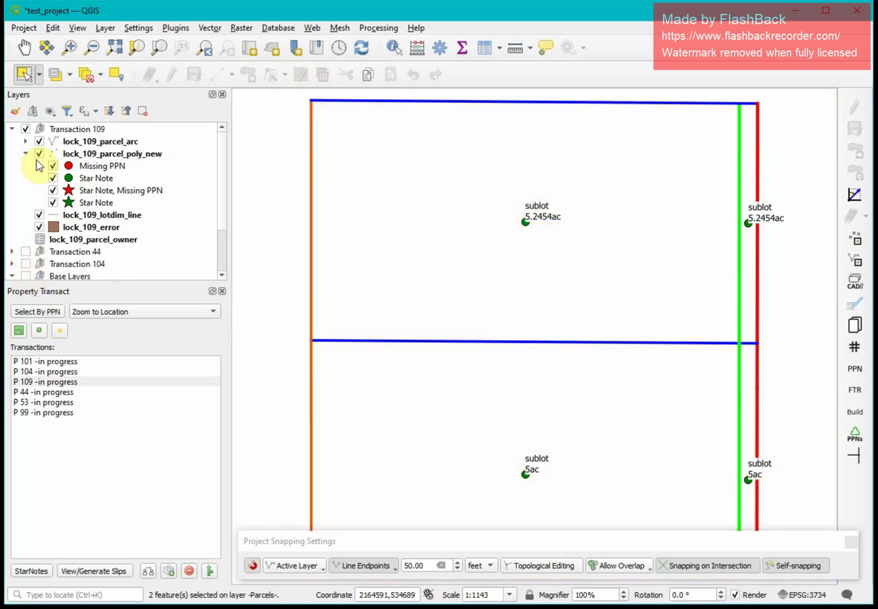
scroll(450, 240, "down", 1)
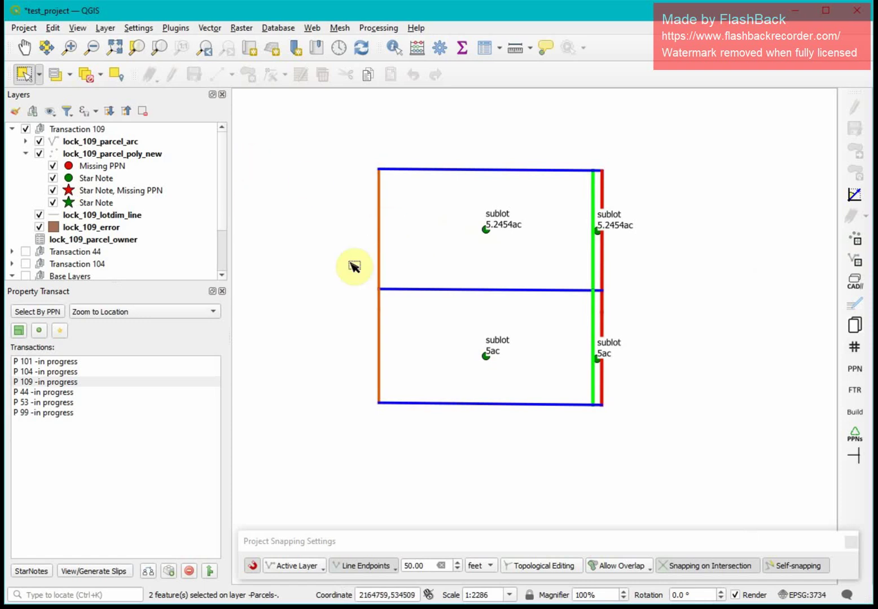
Open the owner transfer for Transaction 109, compare both parcels' owners, and add the current owner of parcel 03111B10005 as grantor
left_click(148, 571)
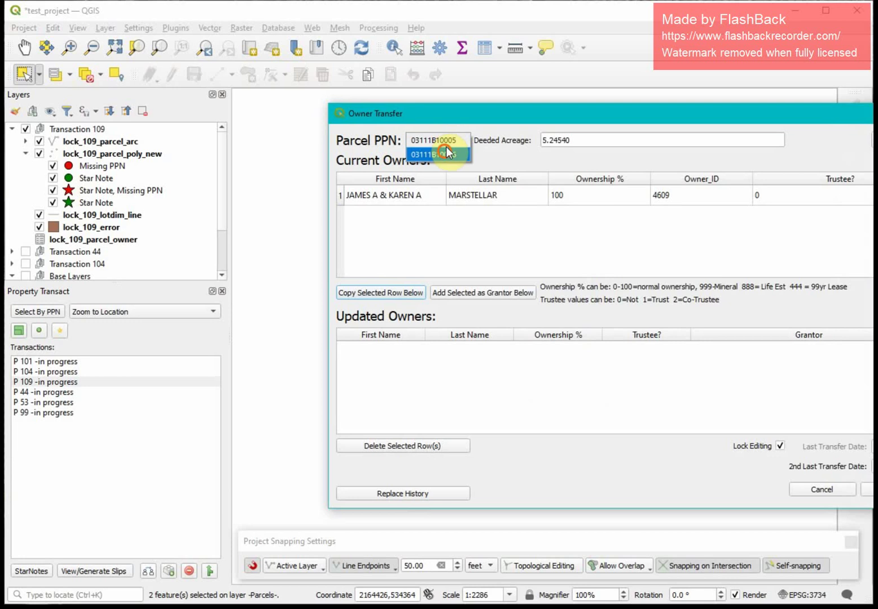
left_click(447, 152)
left_click(445, 139)
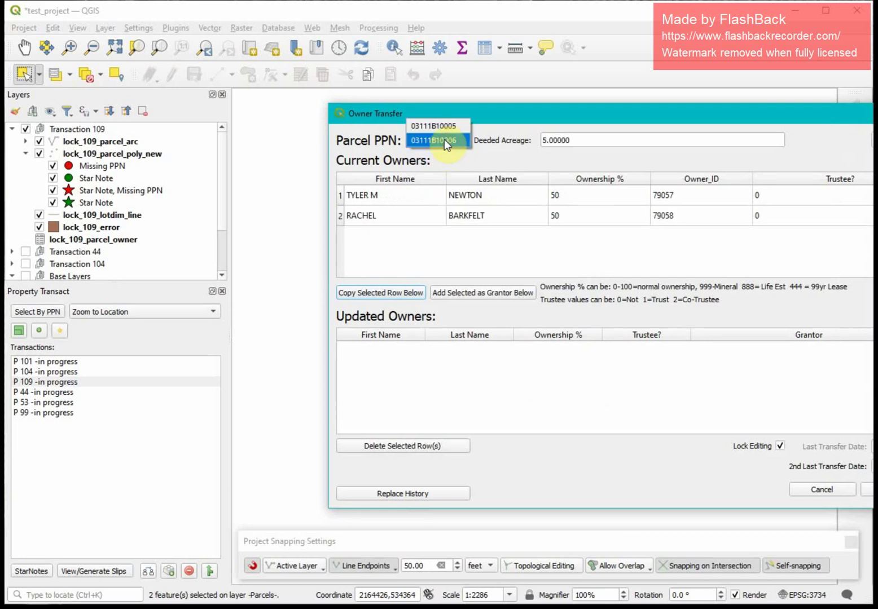
left_click(442, 130)
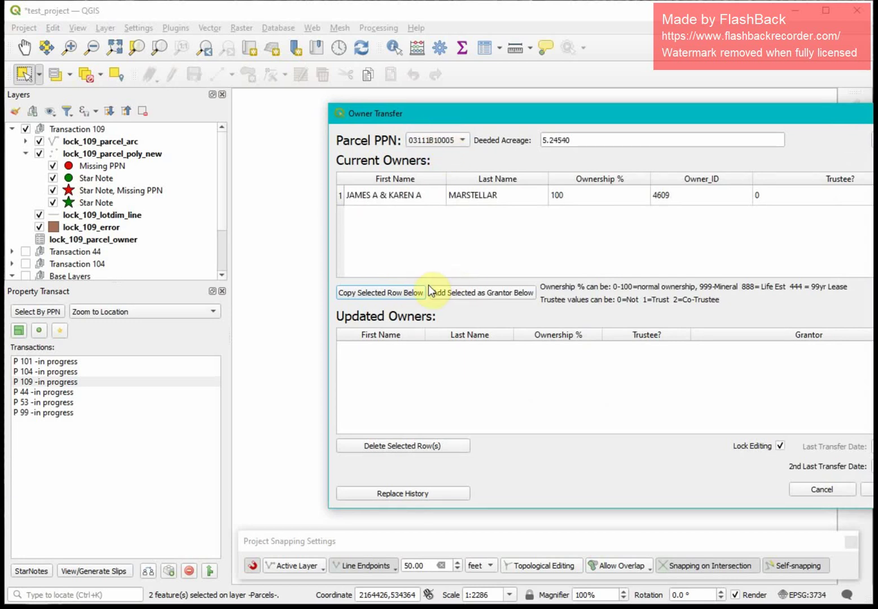
left_click(481, 291)
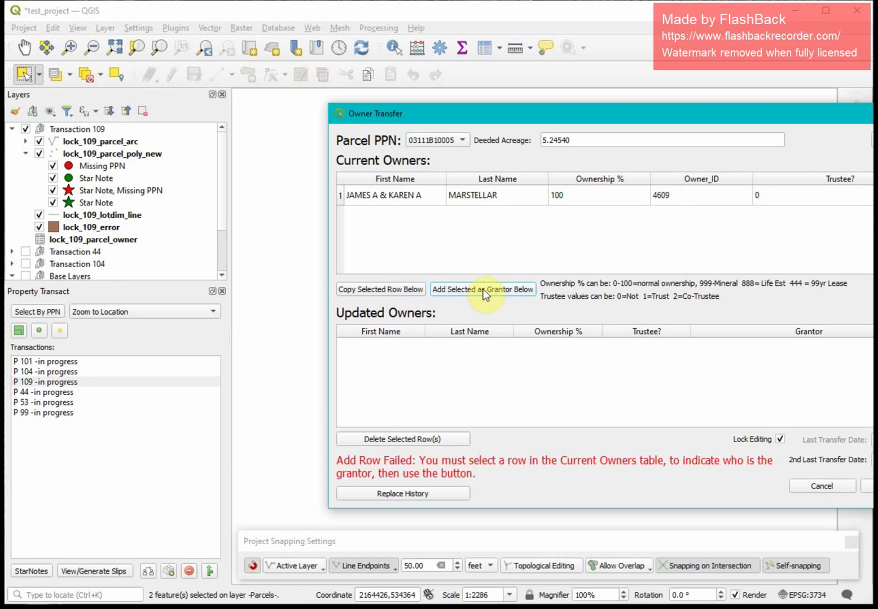
left_click(382, 195)
left_click(477, 290)
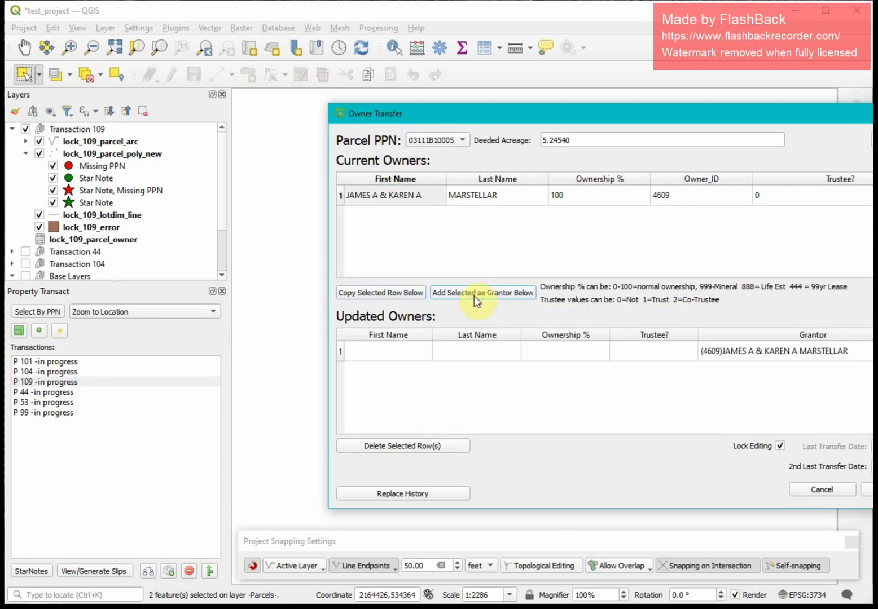
Fill in the updated owner row for parcel 03111B10005 with the new owner's first and last name, ownership 100 and trustee value 0
left_click(398, 348)
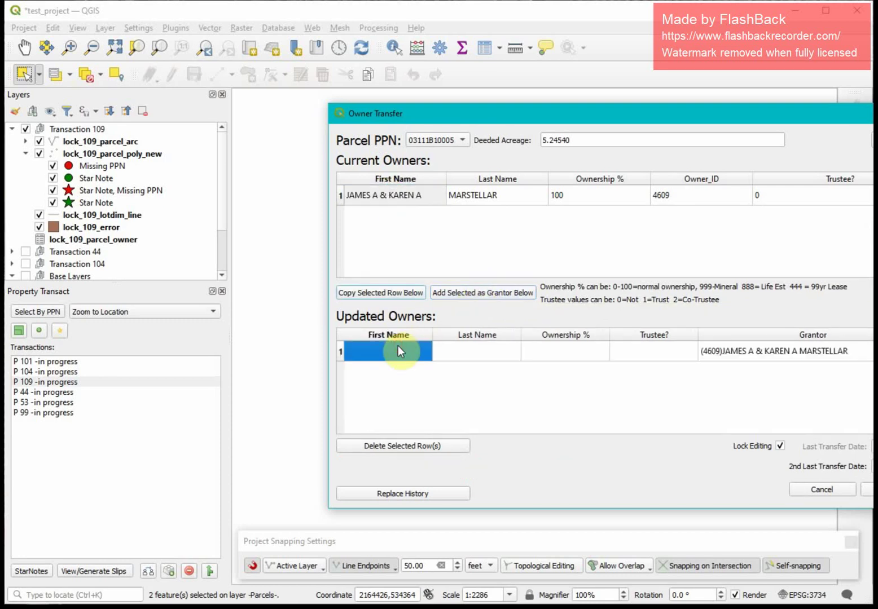
double_click(398, 350)
type("Jeff")
key("Tab")
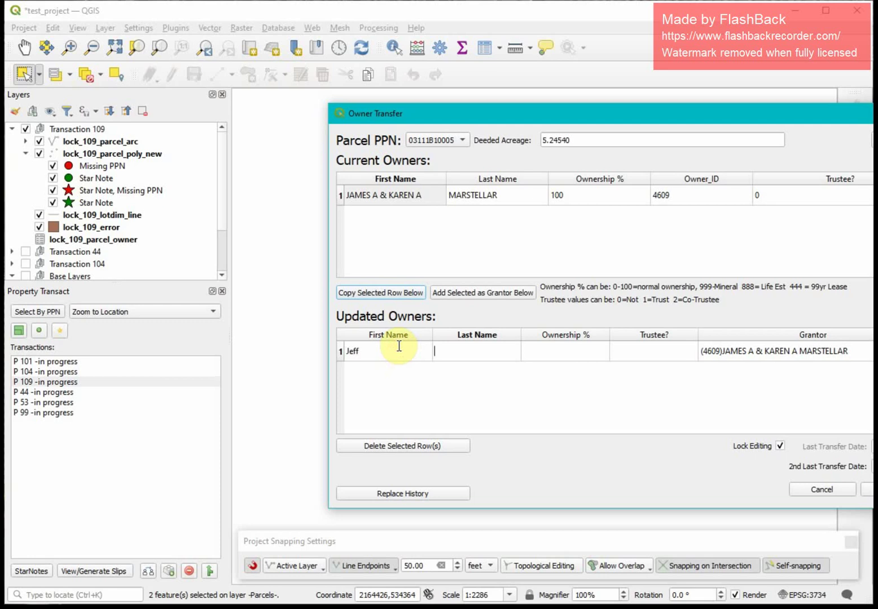
type("L")
key("Tab")
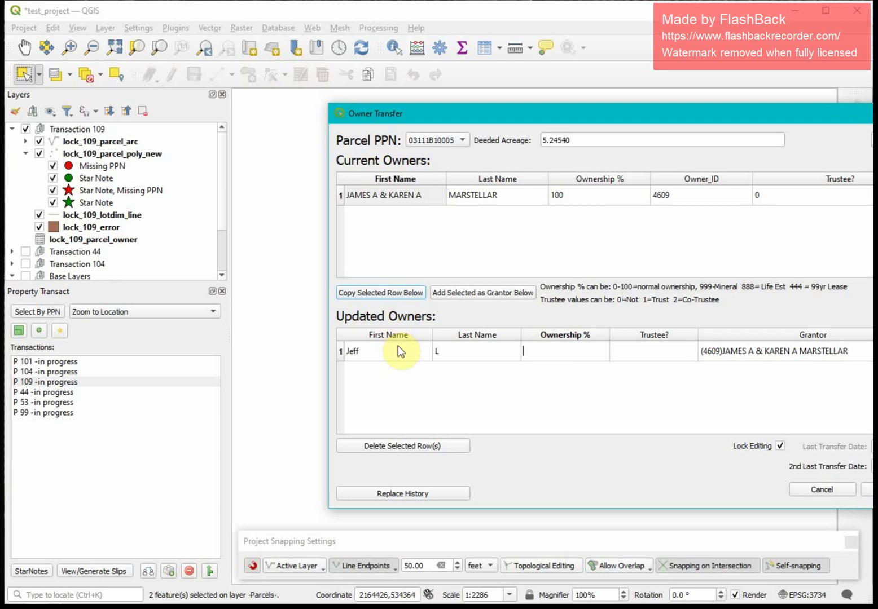
type("100")
key("Tab")
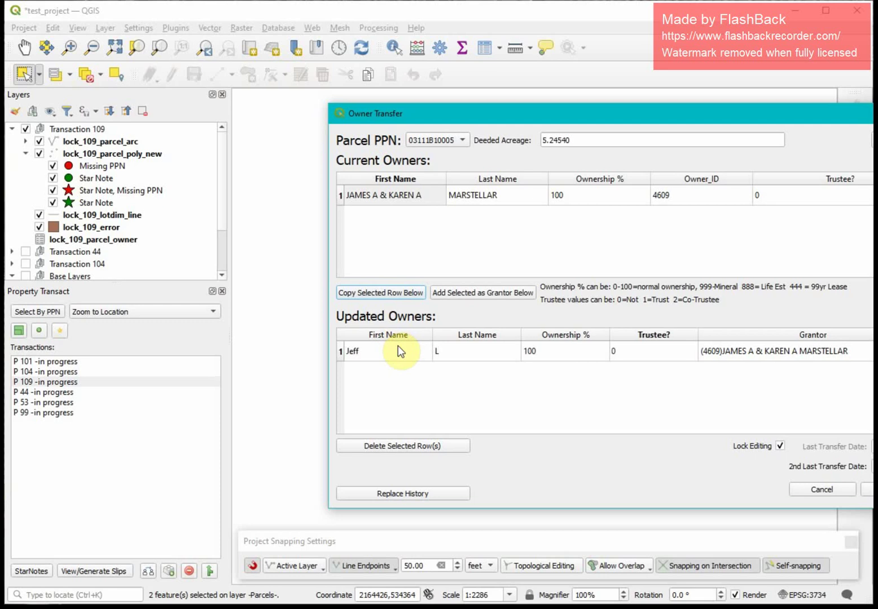
Switch the owner transfer to parcel 03111B10006 and add both of its current owners as grantors
left_click_drag(474, 118, 338, 102)
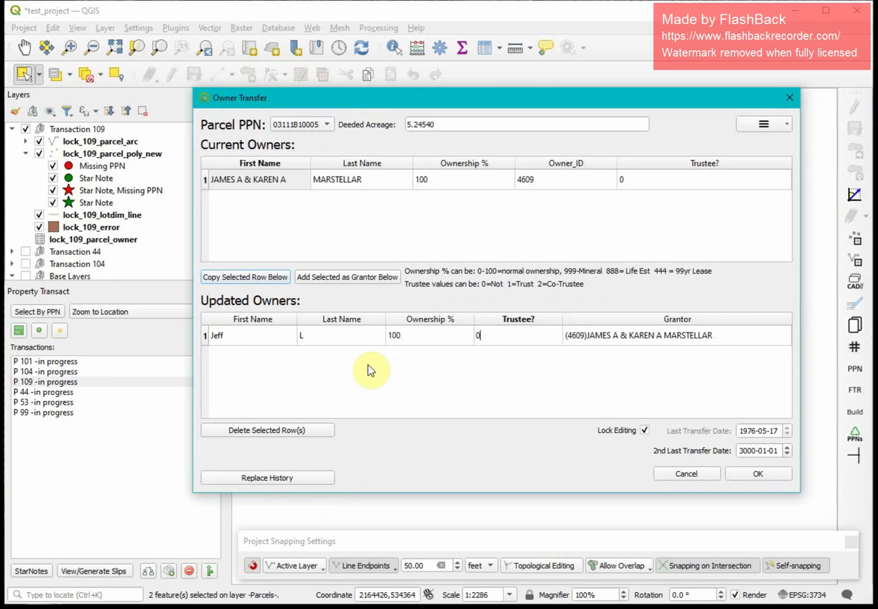
left_click(311, 121)
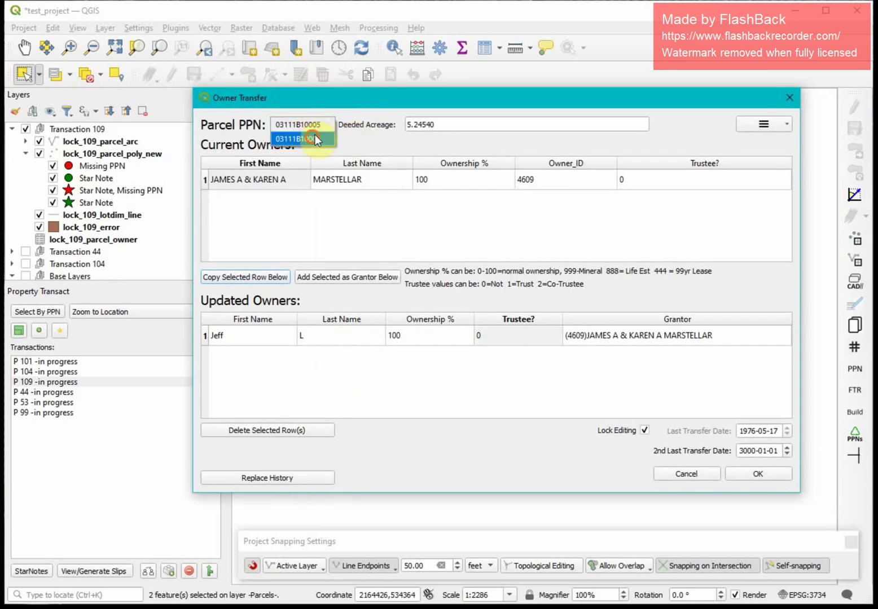
left_click(314, 139)
left_click(284, 181)
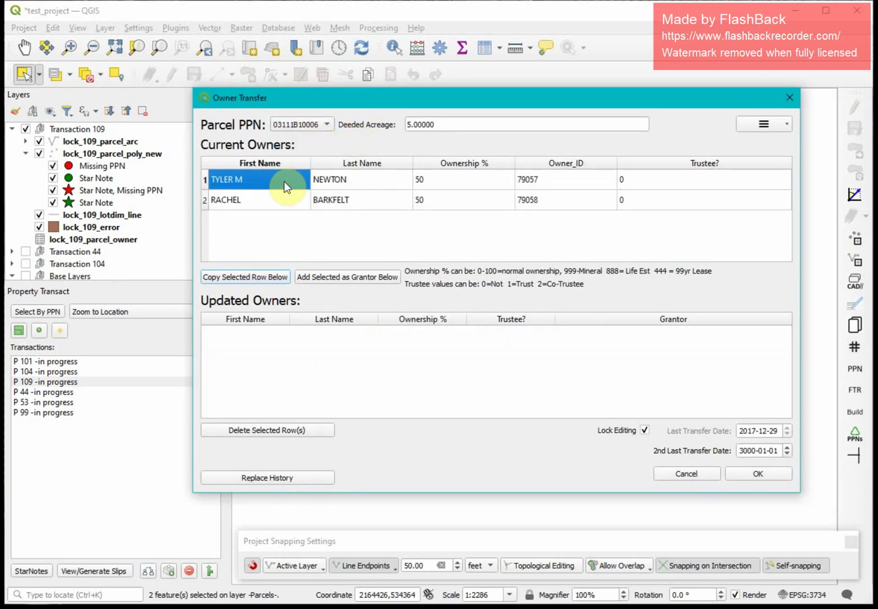
left_click(339, 278)
left_click(264, 200)
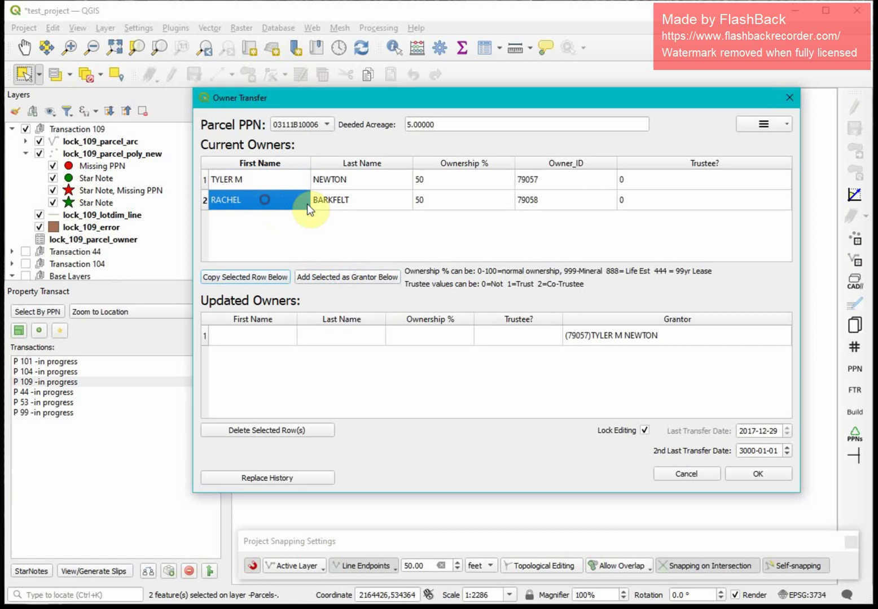
left_click(354, 277)
Set ownership to 50 and the trustee value to 0 in both updated owner rows of parcel 03111B10006
left_click(431, 335)
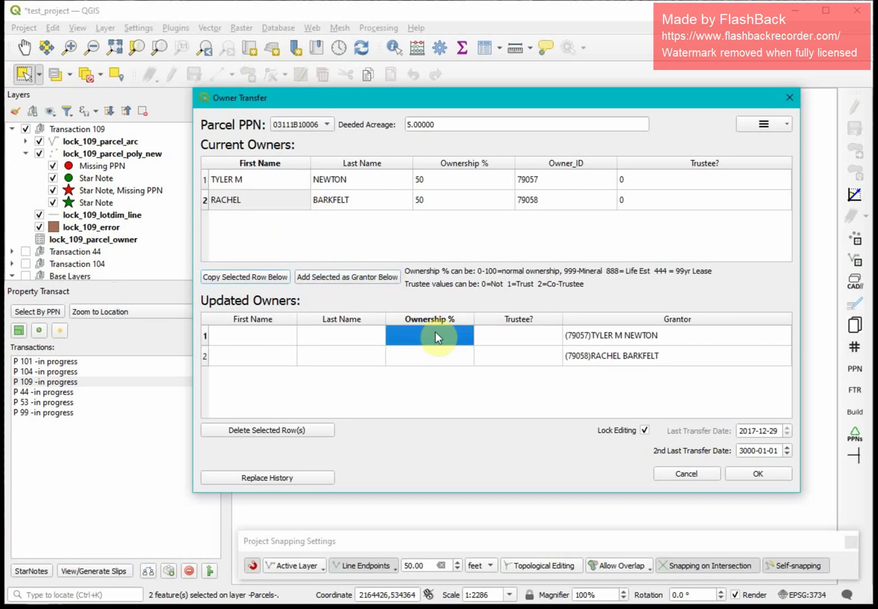
double_click(439, 334)
type("50")
double_click(428, 356)
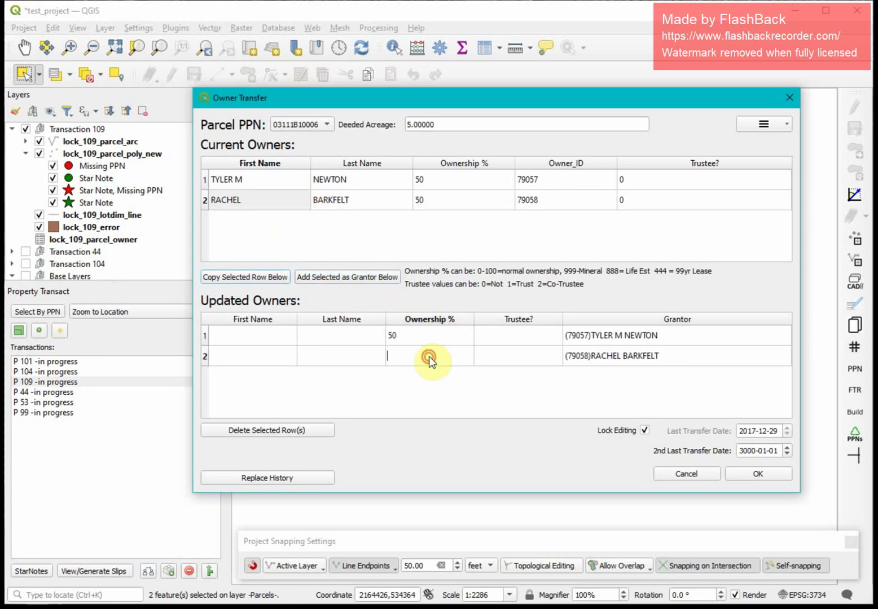
type("50")
left_click(508, 341)
left_click(504, 354)
Enter the new owner's first and last name in both updated owner rows of parcel 03111B10006
double_click(249, 336)
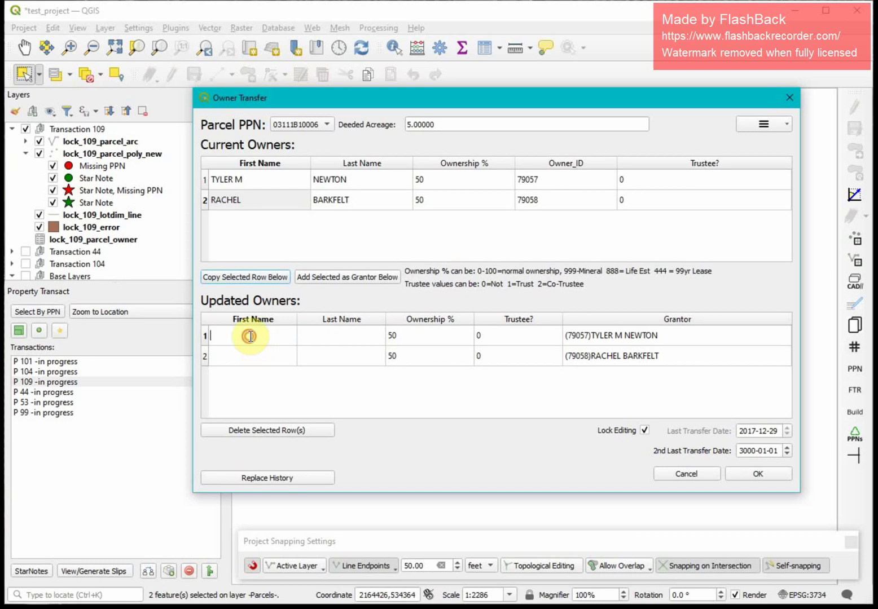
type("Jeff")
key("shift+Tab")
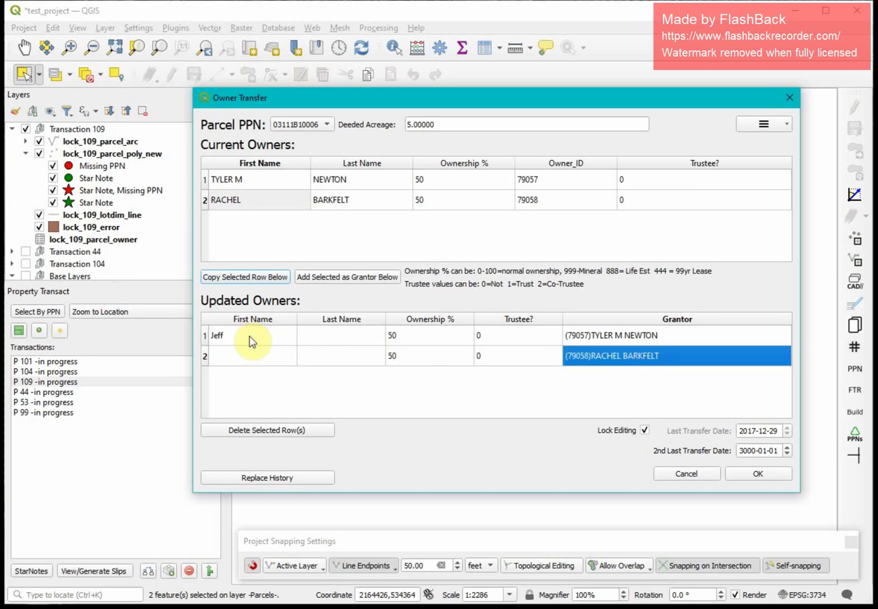
double_click(317, 340)
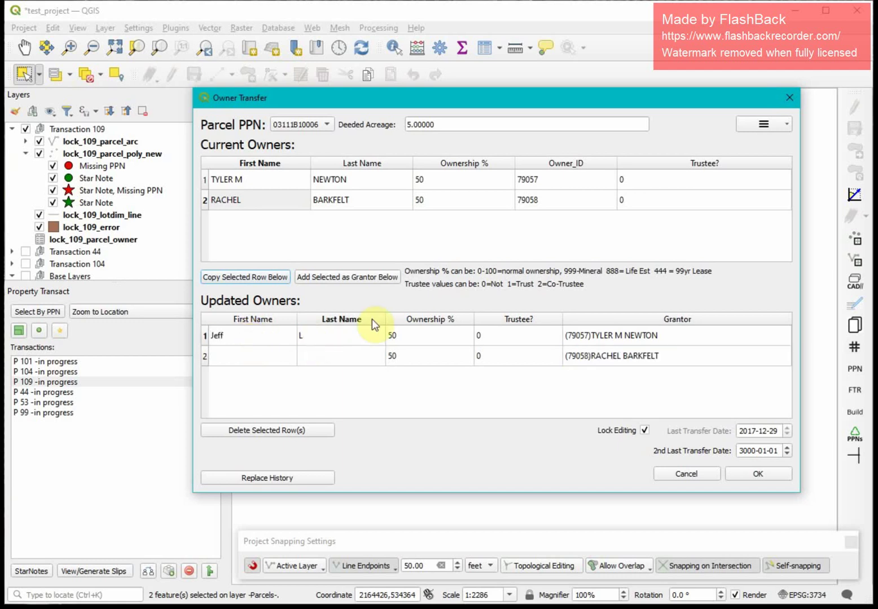
double_click(259, 356)
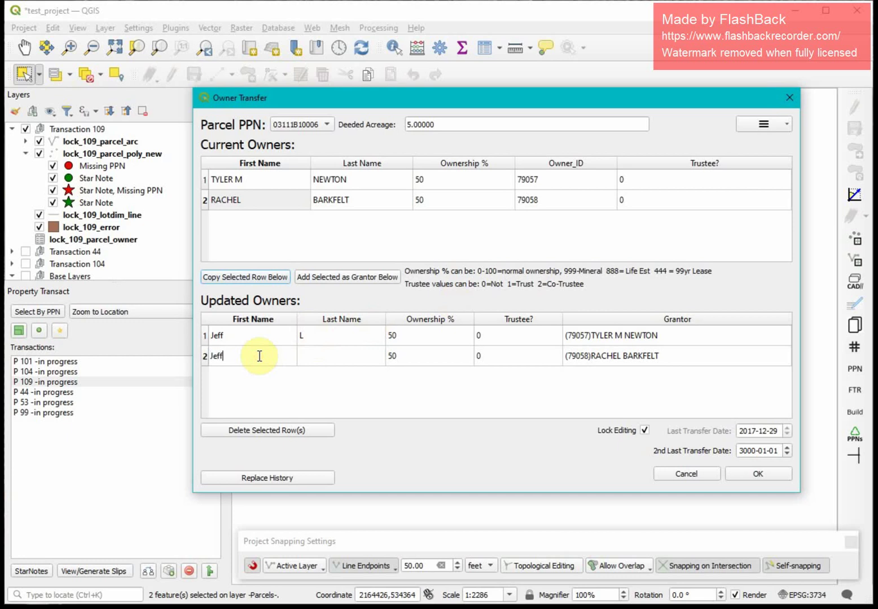
double_click(329, 355)
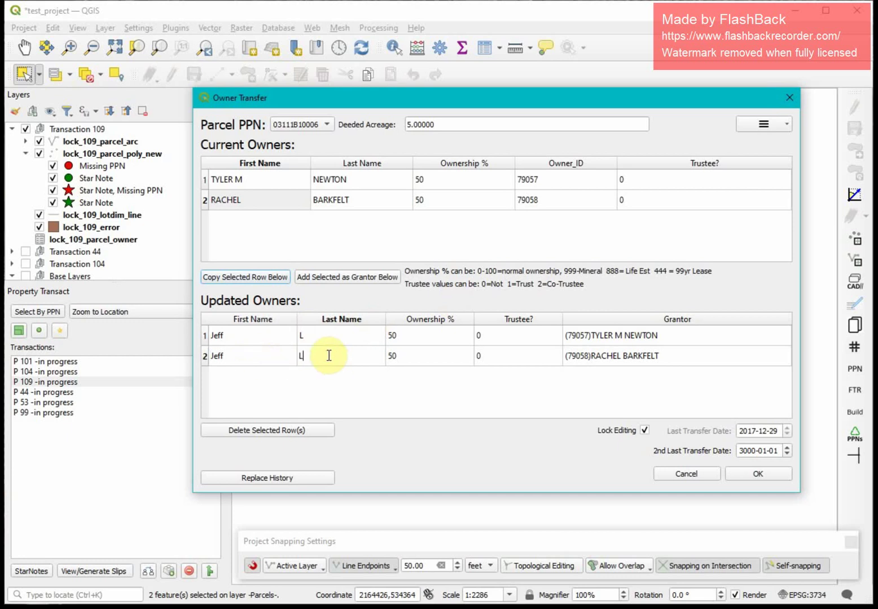
key("Tab")
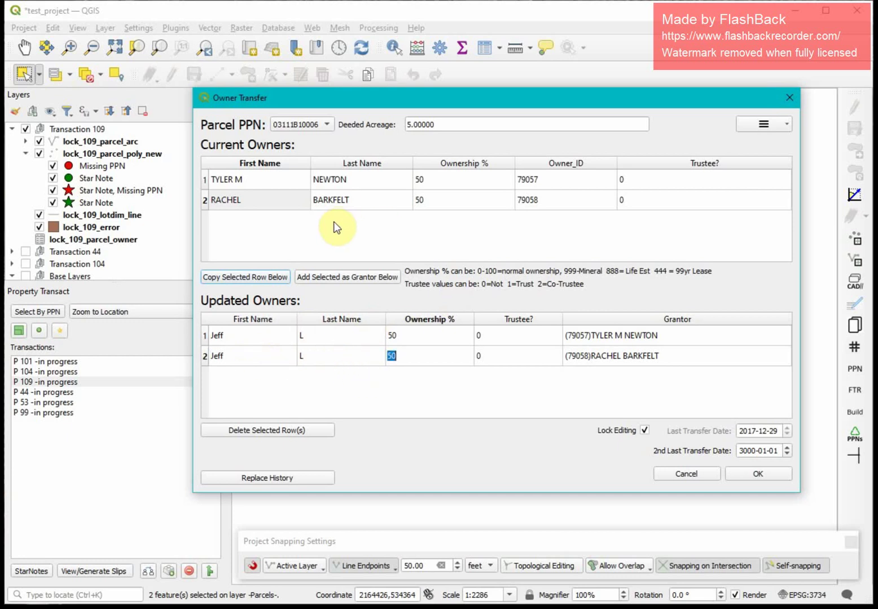
Review the updated owner of parcel 03111B10005, and replace the history, confirming the save of the owner lists and the parcel combination
left_click(316, 121)
left_click(315, 114)
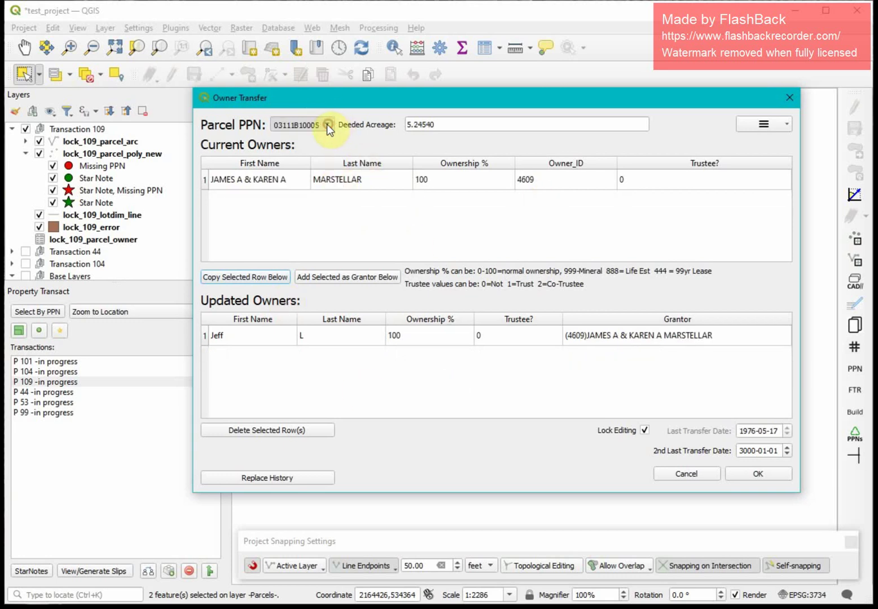
left_click(265, 479)
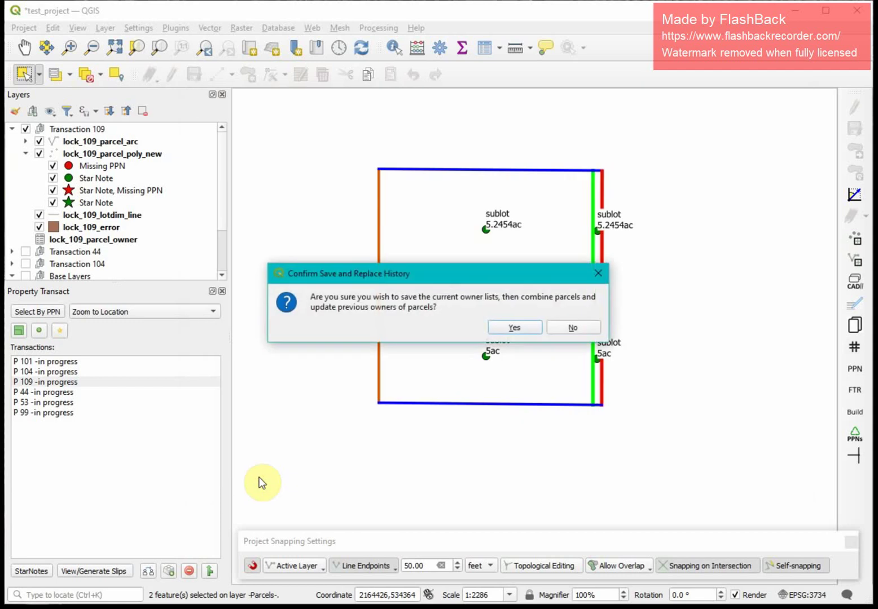
left_click(530, 326)
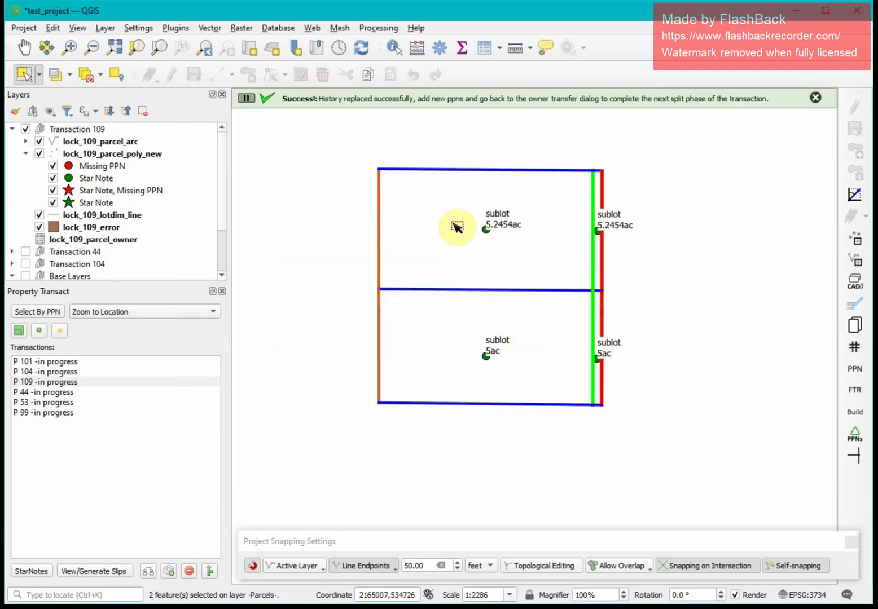
left_click(814, 99)
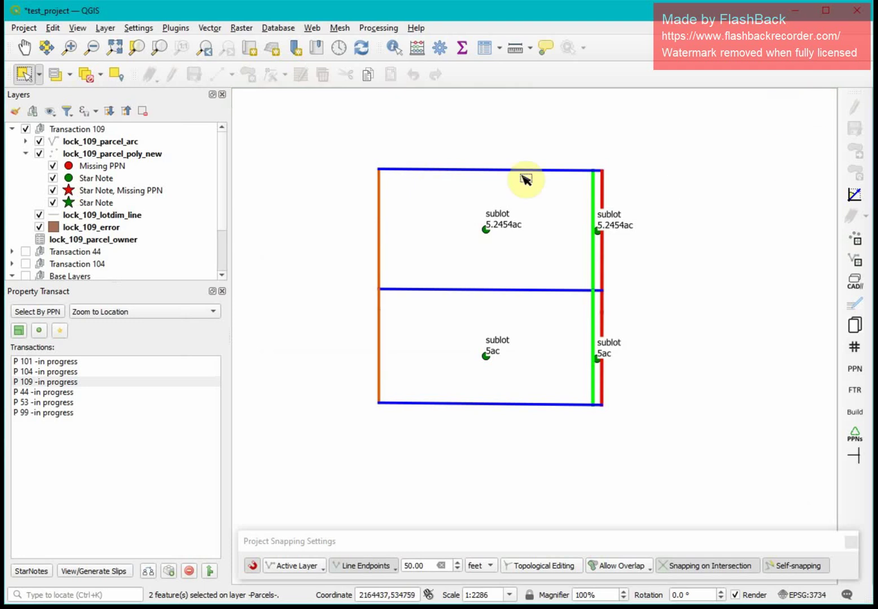
Make lock_109_parcel_arc editable and delete the long dividing line between the 5.2454ac and 5ac sublots, west of the right-of-way line
left_click(107, 141)
left_click(26, 141)
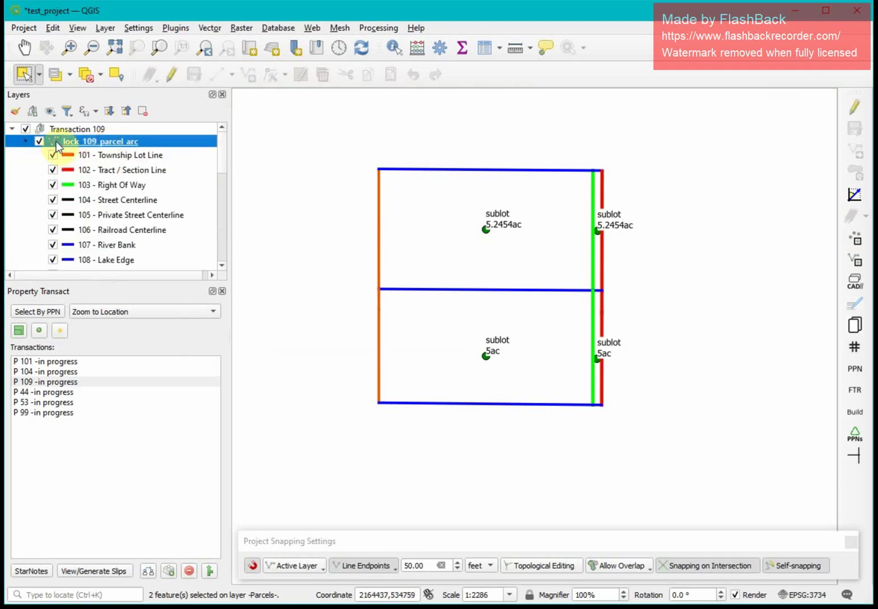
left_click(26, 141)
left_click(854, 108)
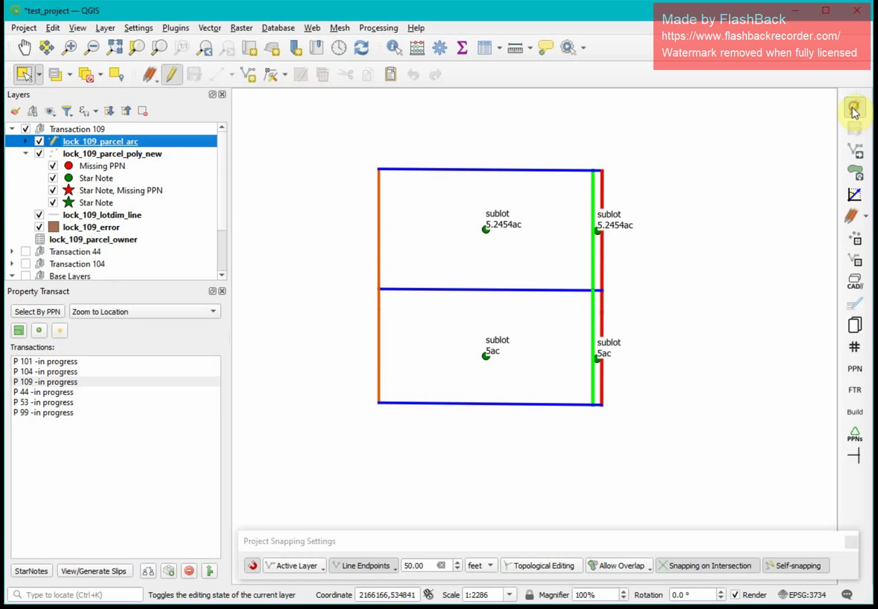
left_click(464, 291)
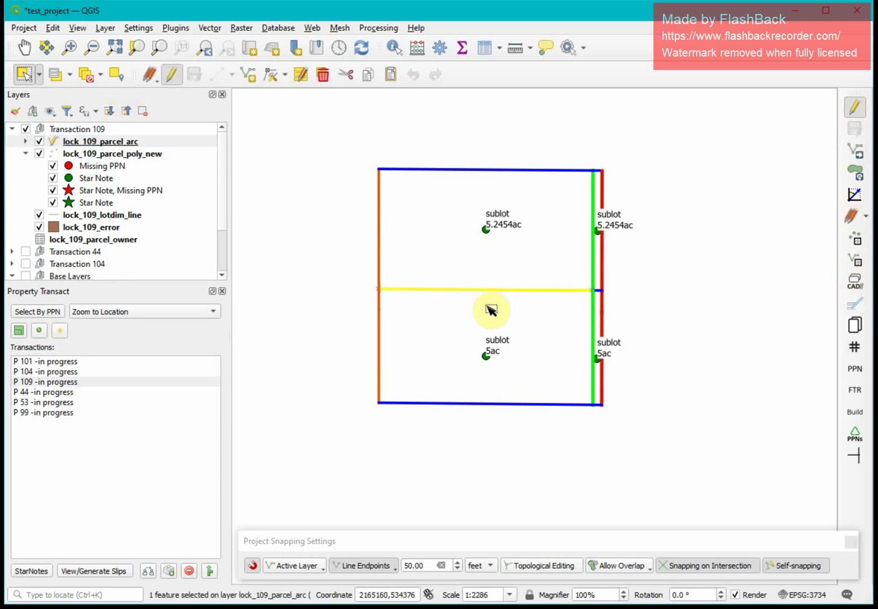
key("Delete")
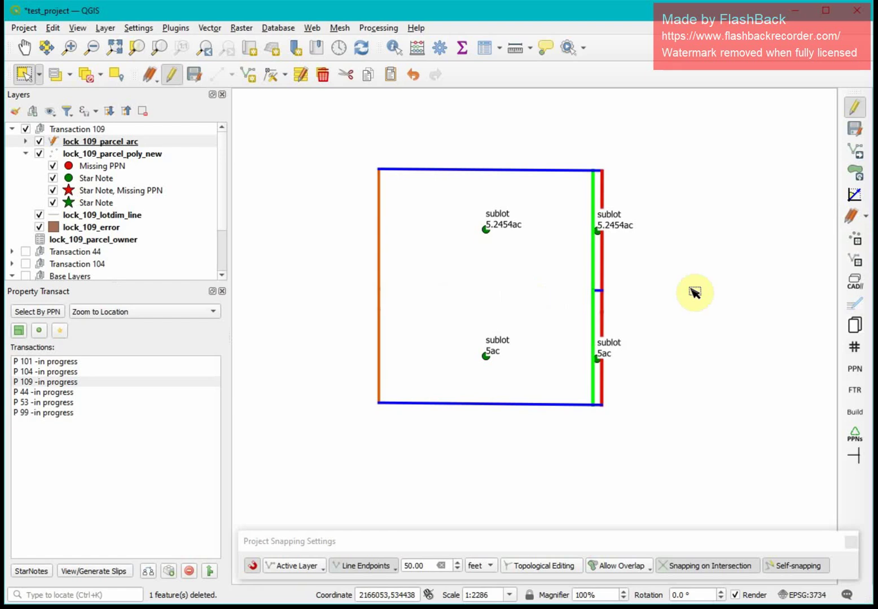
Review the parcel information of the 5.2454ac and 5ac sublots west of the right-of-way line in lock_109_parcel_poly_new
left_click(141, 155)
left_click(855, 305)
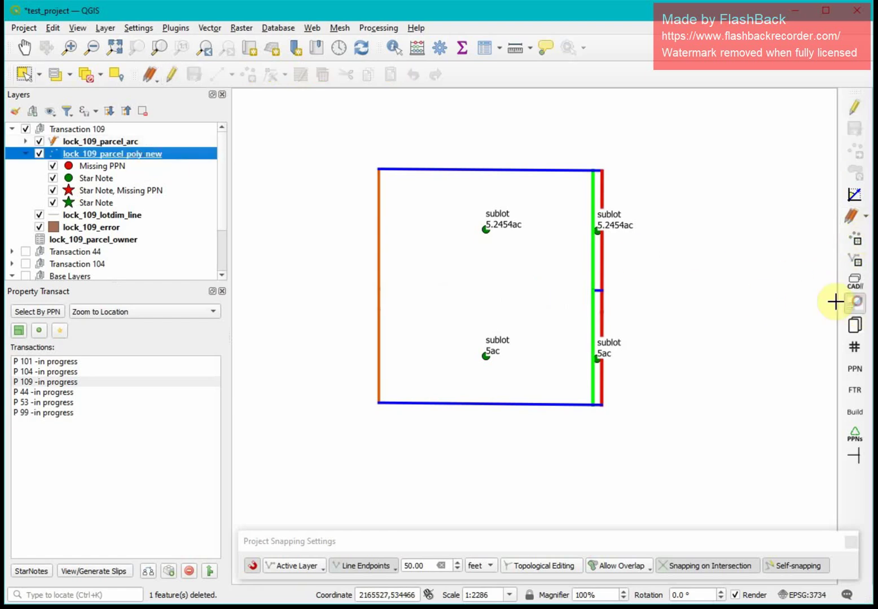
left_click(485, 229)
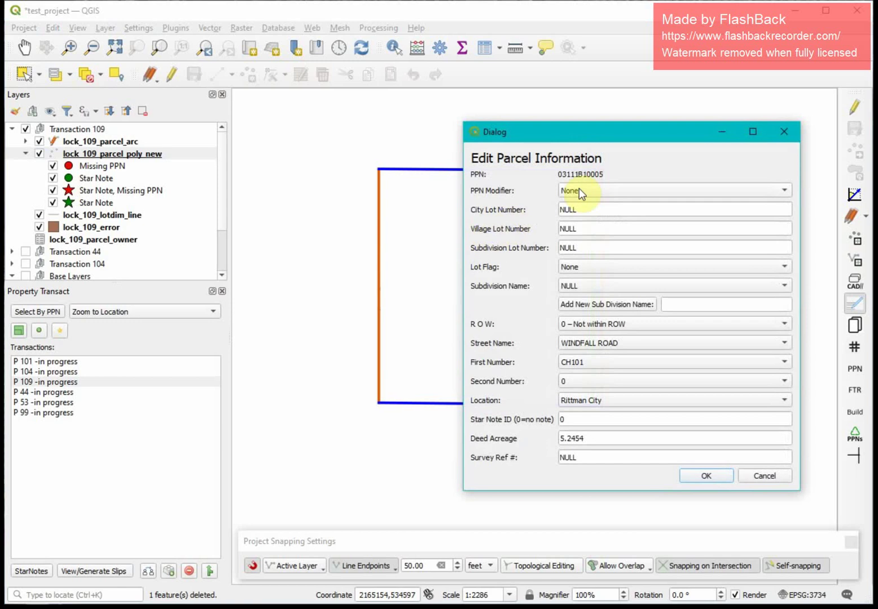
left_click(783, 131)
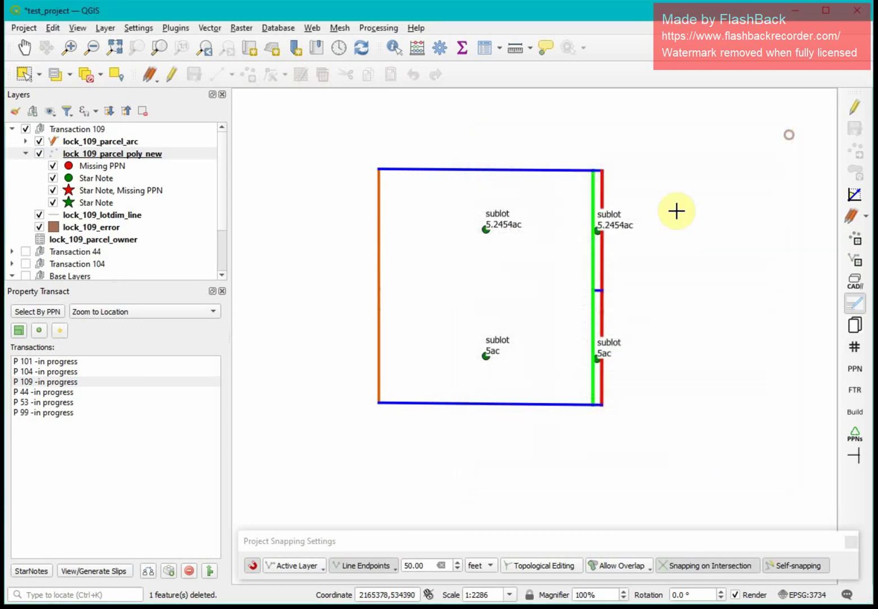
left_click(485, 355)
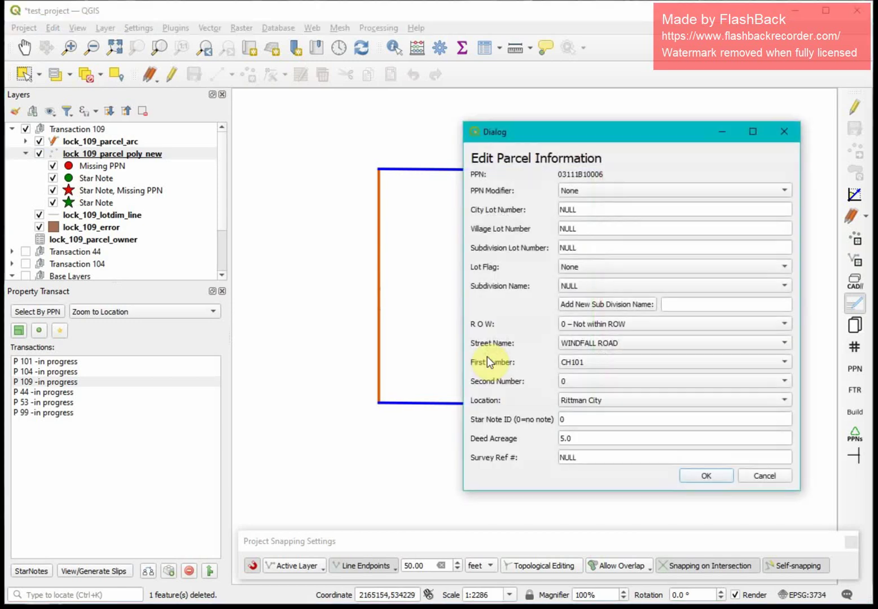
left_click(778, 131)
Make lock_109_parcel_poly_new editable and delete the 5ac sublot point west of the right-of-way line
left_click(851, 108)
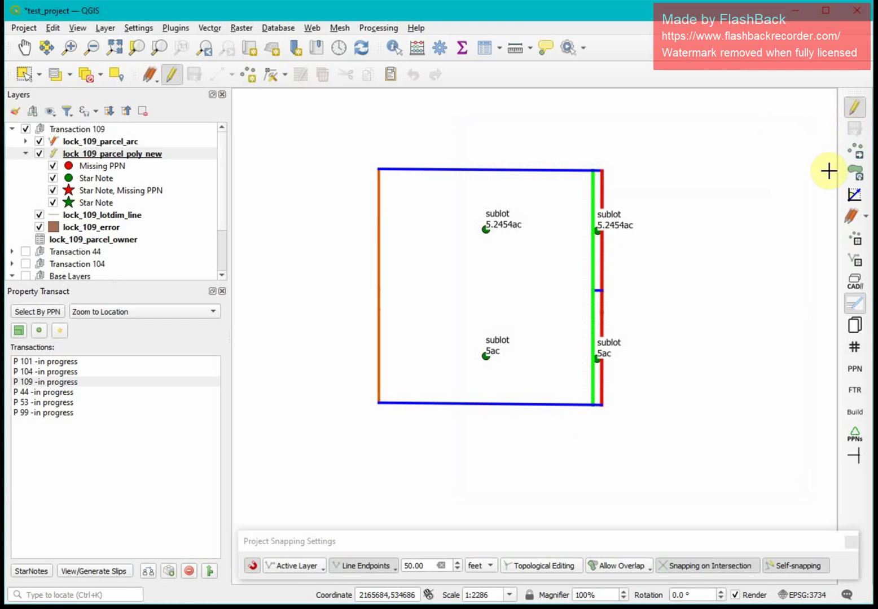
left_click(24, 74)
left_click(512, 374)
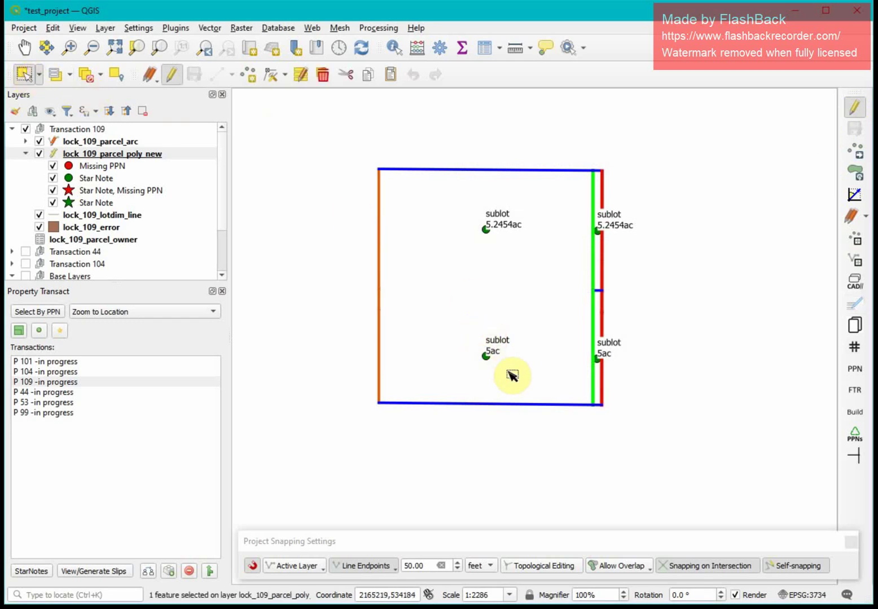
key("Delete")
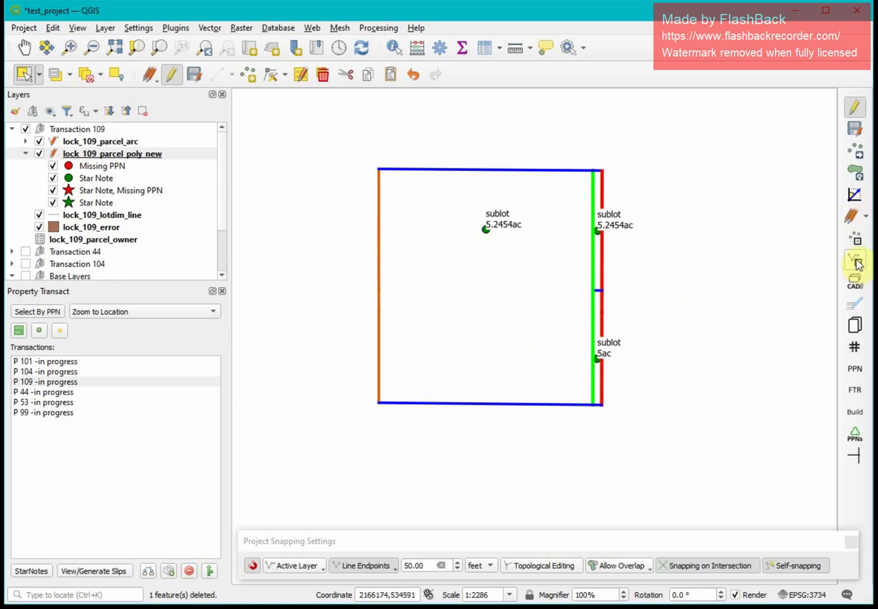
In lock_109_parcel_arc, draw three roughly parallel dividing lines from the parcel's east edge to its west edge, splitting it into four lots
left_click(153, 142)
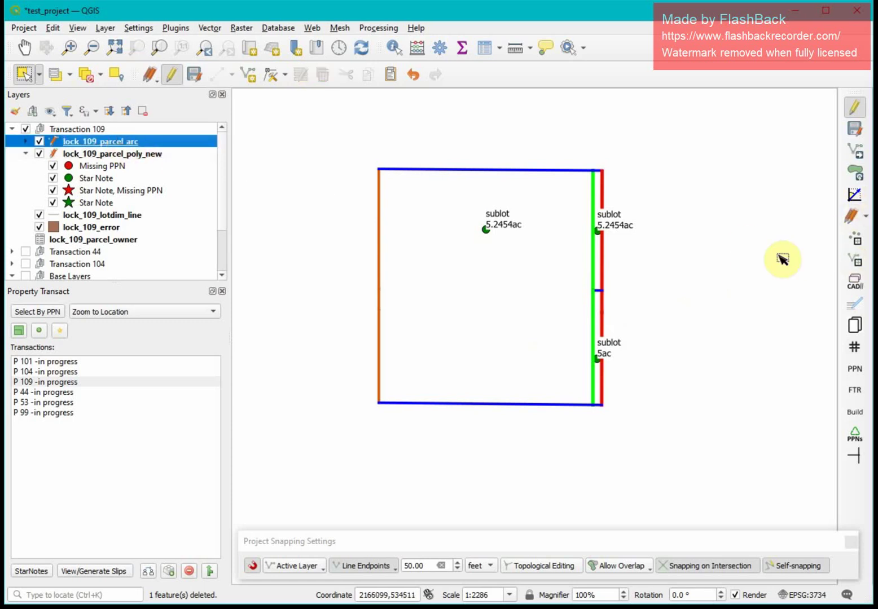
left_click(854, 261)
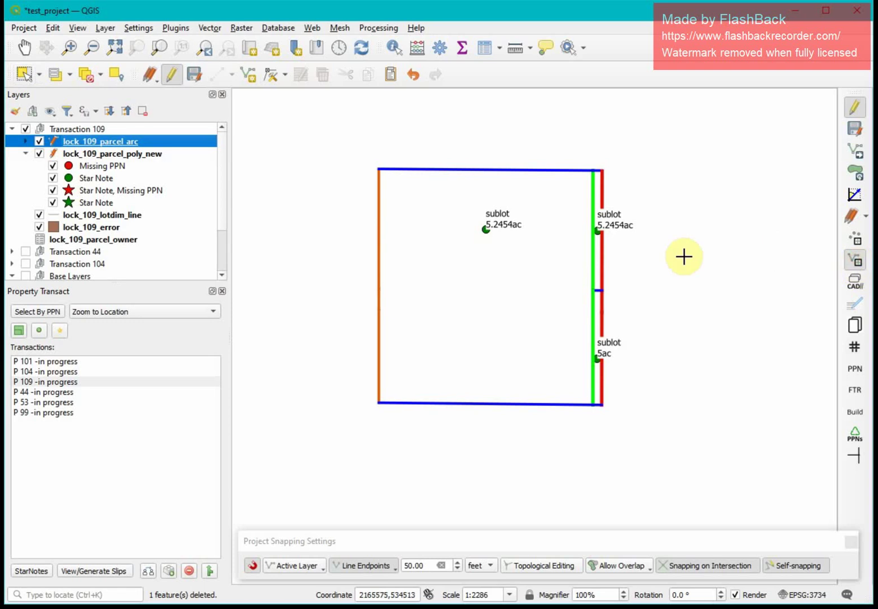
left_click(602, 251)
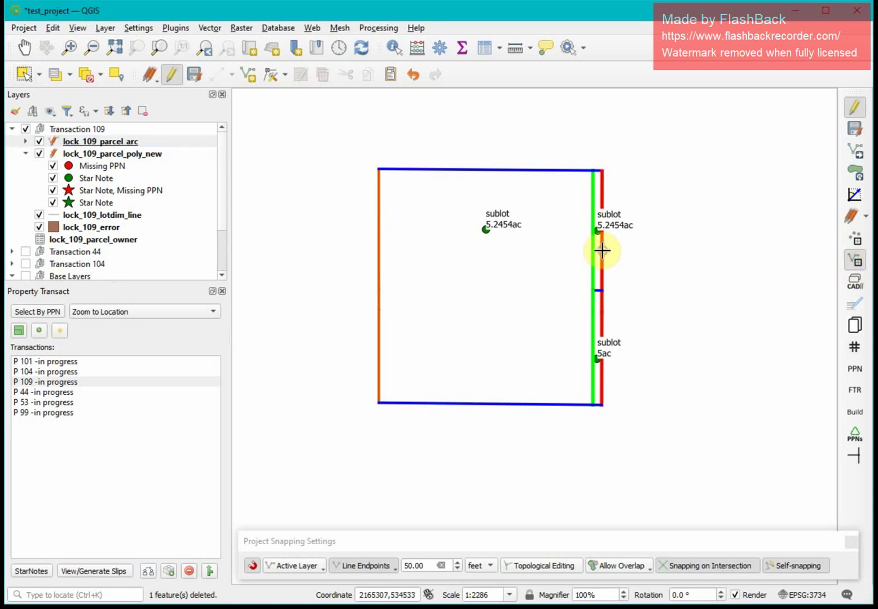
left_click(378, 247)
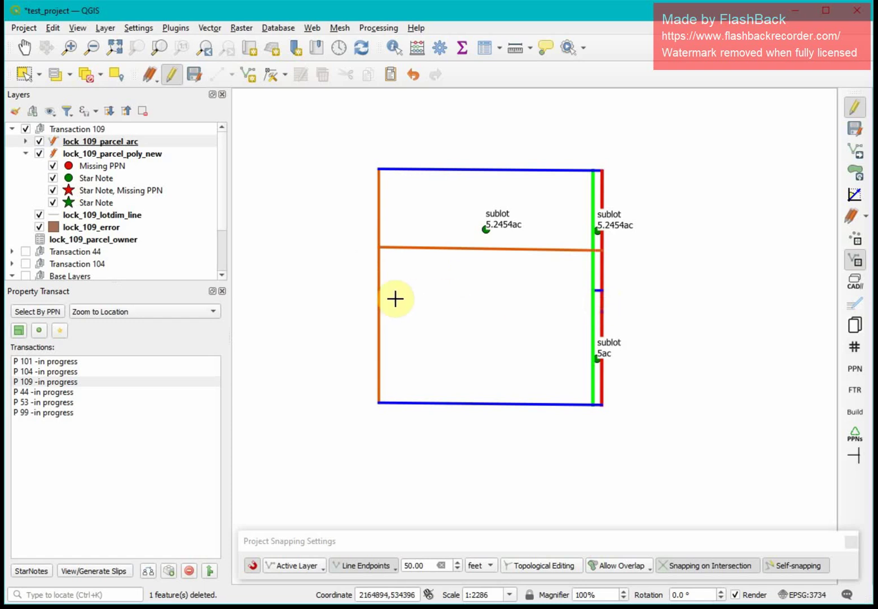
left_click(380, 306)
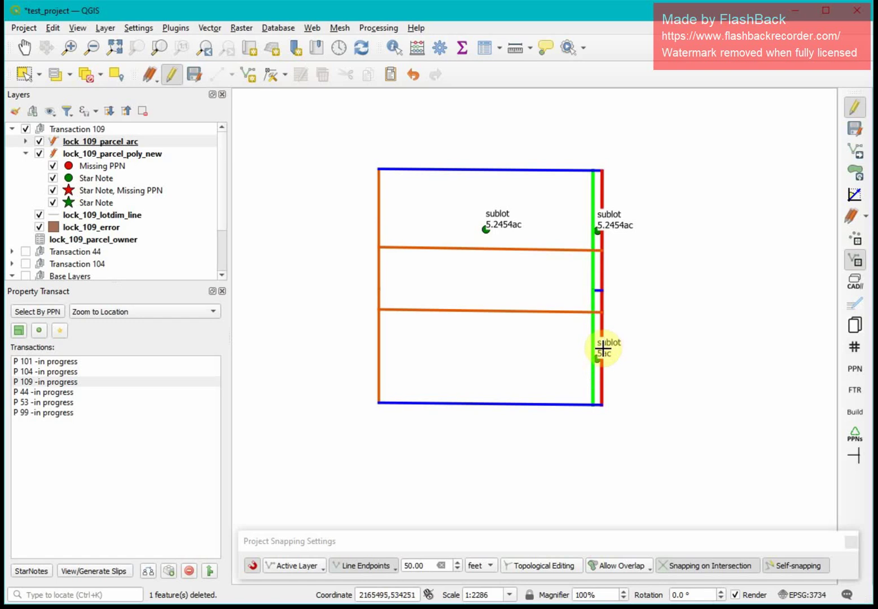
left_click(380, 350)
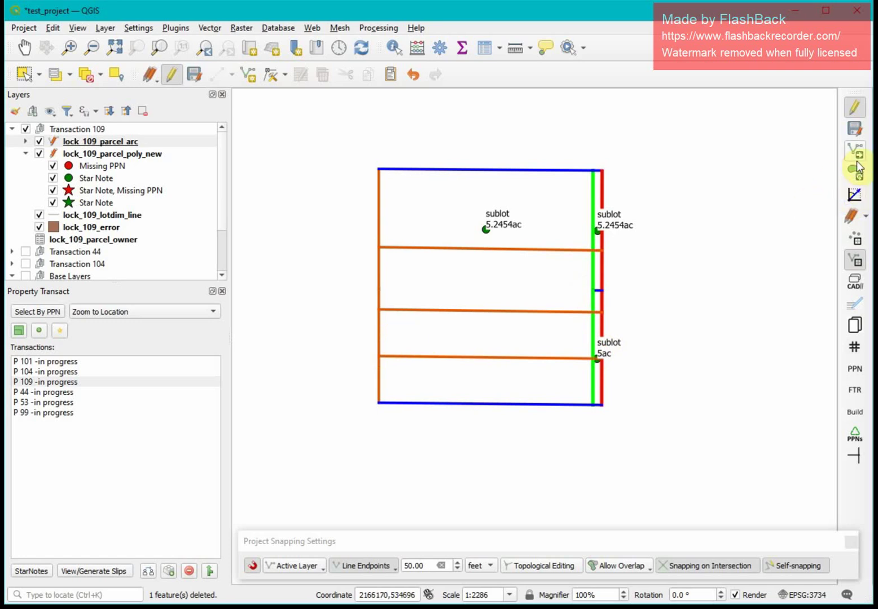
Place a new parcel point in each of the three southern lots west of the right-of-way line
left_click(854, 238)
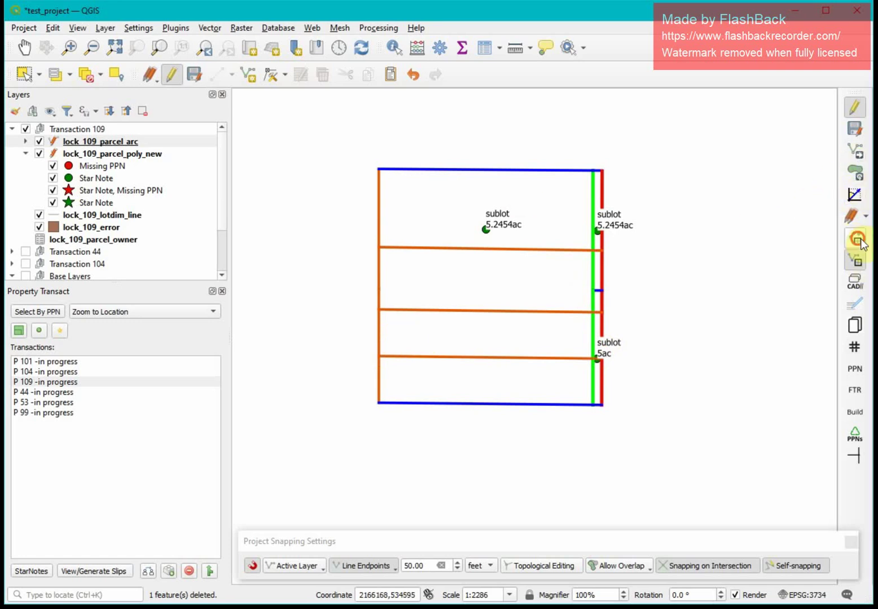
left_click(486, 283)
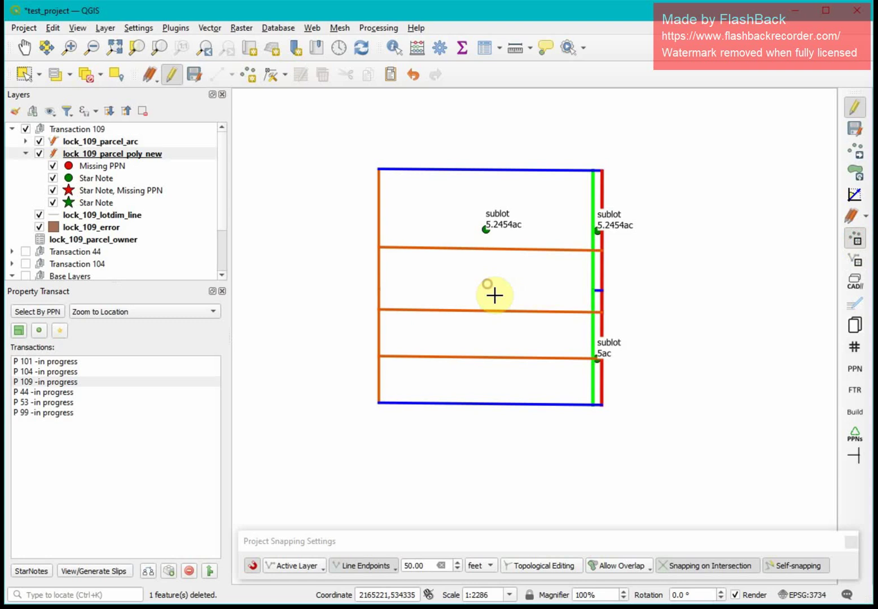
left_click(480, 333)
left_click(484, 379)
Delete the old 5ac sublot point lying on the southernmost dividing line inside the right-of-way strip
scroll(602, 365, "up", 2)
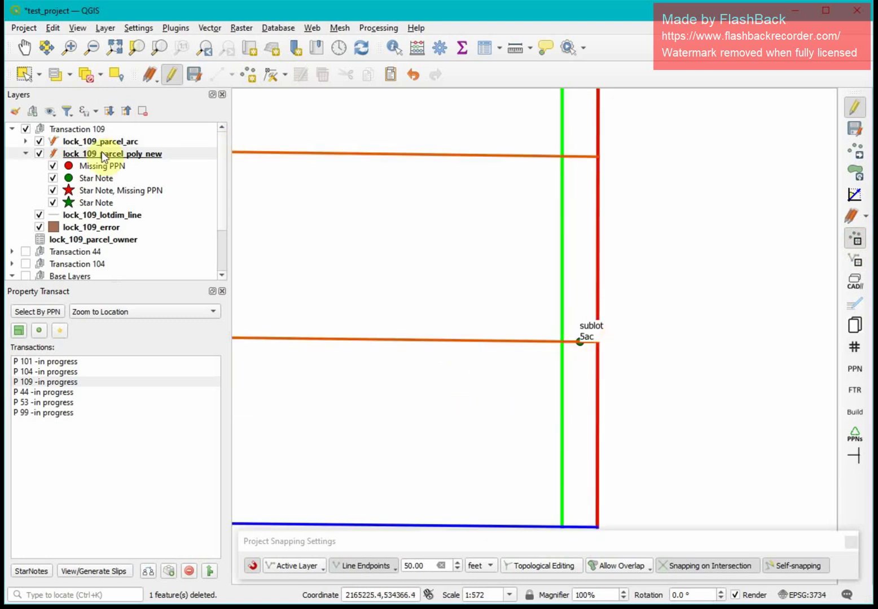
left_click(123, 157)
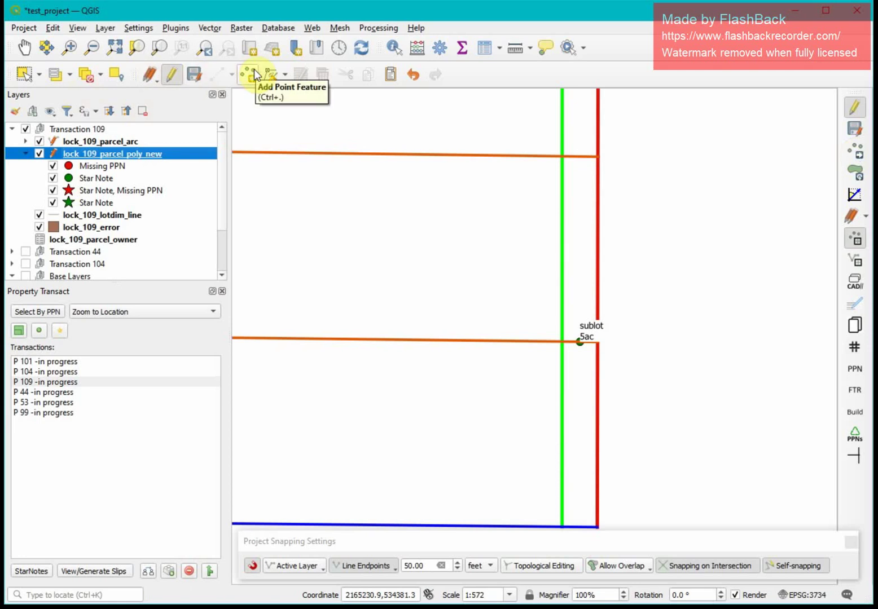
left_click(25, 74)
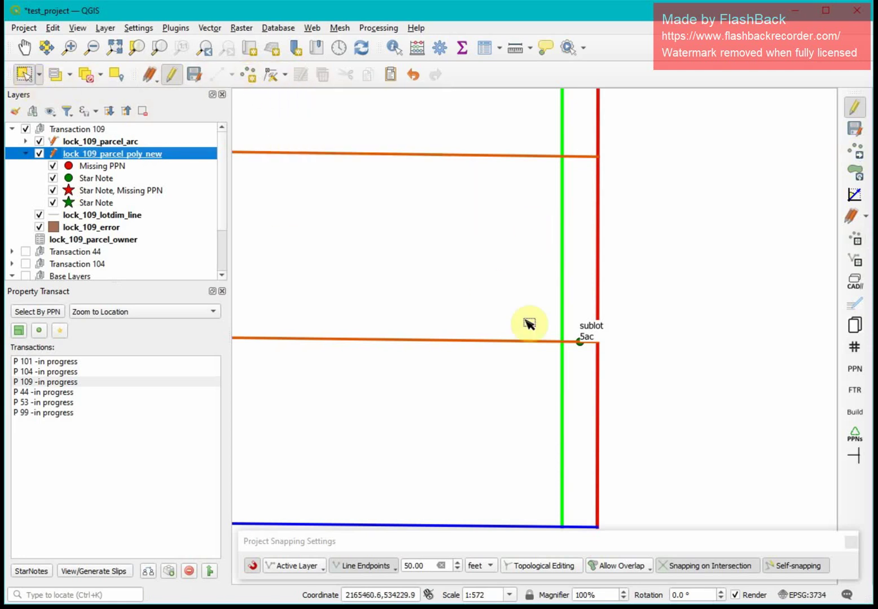
left_click_drag(568, 336, 592, 357)
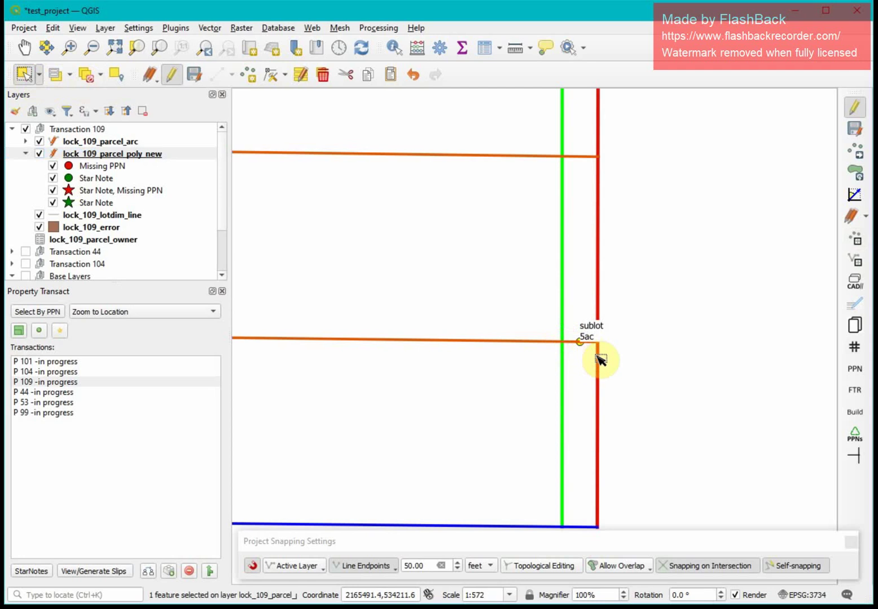
key("Delete")
Place new parcel points inside the right-of-way strip, one for each of the three southern lots
left_click(855, 238)
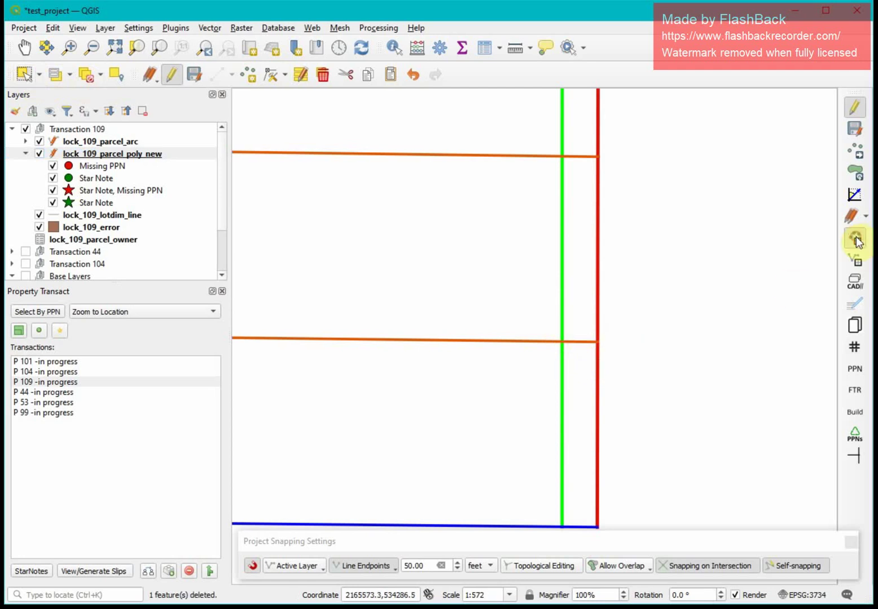
scroll(637, 242, "down", 1)
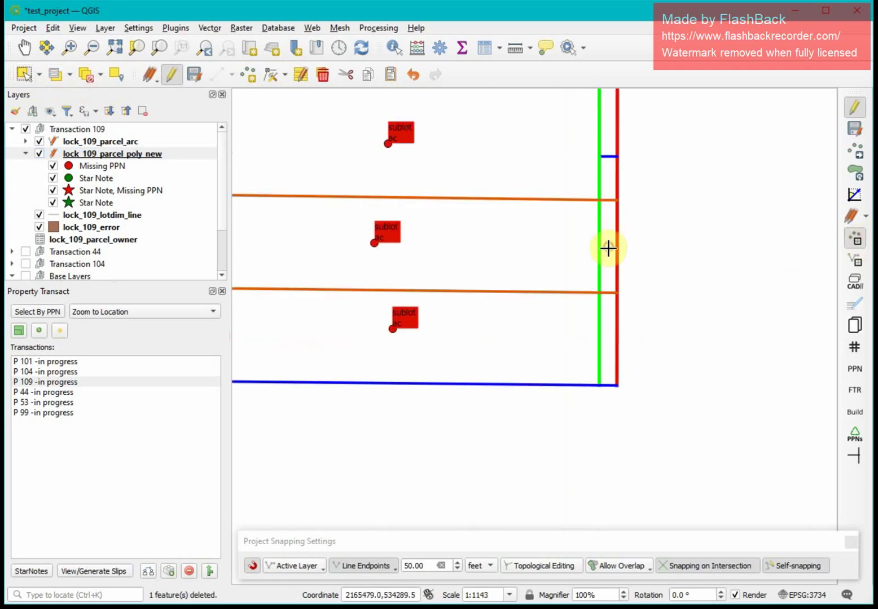
left_click(608, 247)
left_click(608, 330)
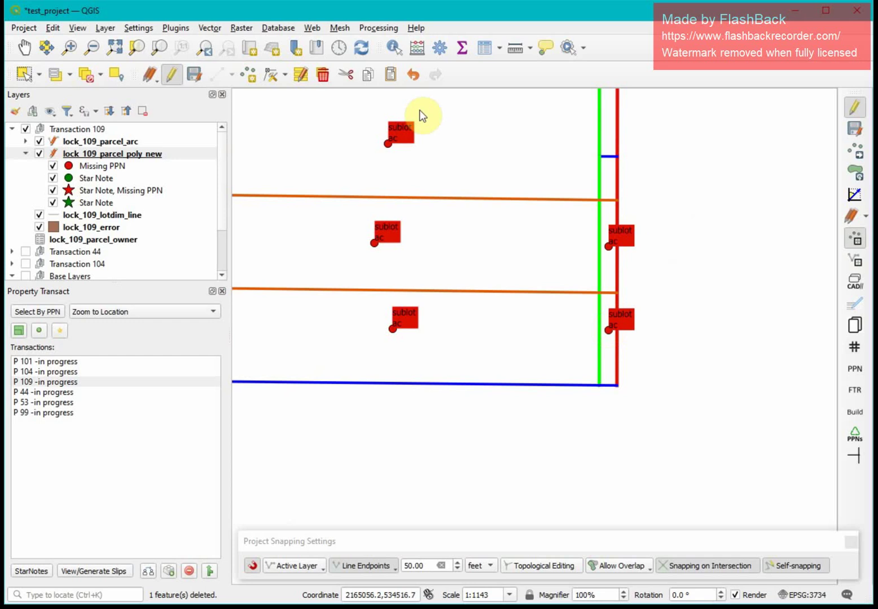
left_click(24, 48)
left_click_drag(441, 168, 467, 320)
left_click(855, 239)
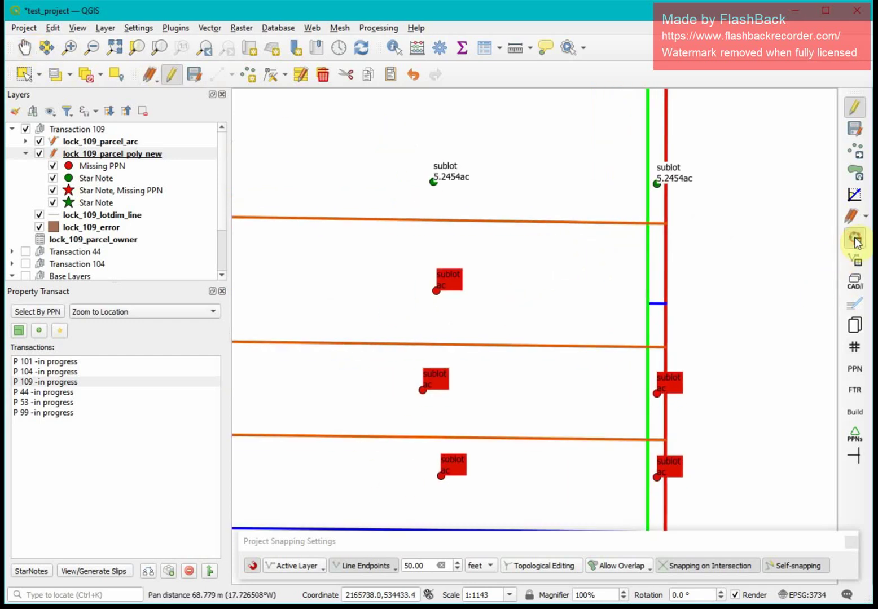
left_click(657, 276)
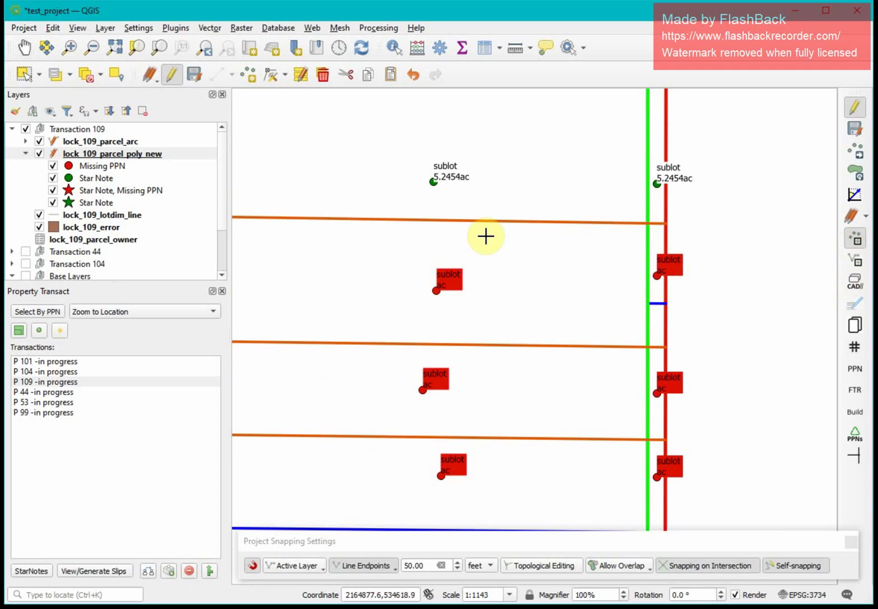
Try to select the short blue line remaining across the right-of-way strip
left_click(23, 74)
left_click_drag(655, 295, 665, 321)
scroll(690, 303, "down", 1)
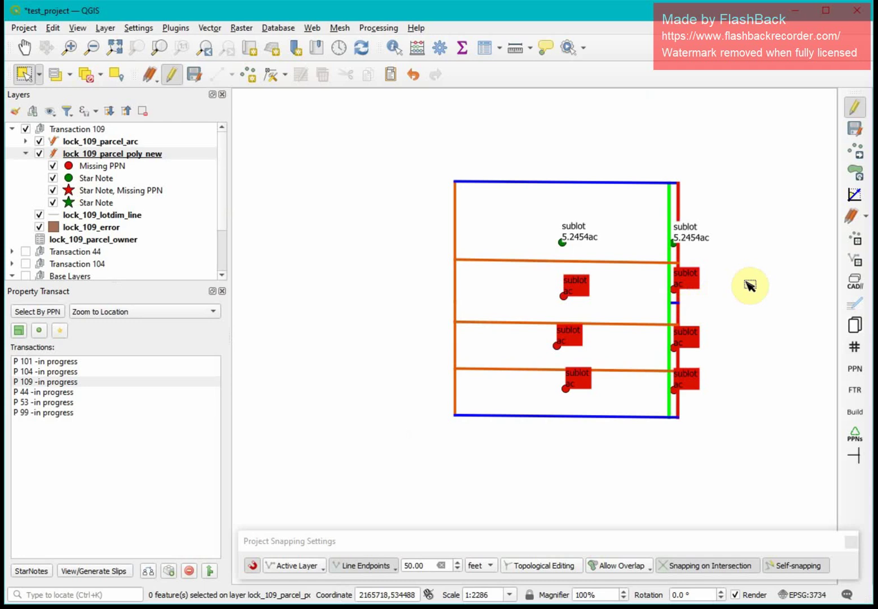
Allocate PPNs to the three new points west of the right-of-way line, using Book-11B Page-10 and the All ( TDN-BKN-PGN-SPN ) format
left_click(855, 369)
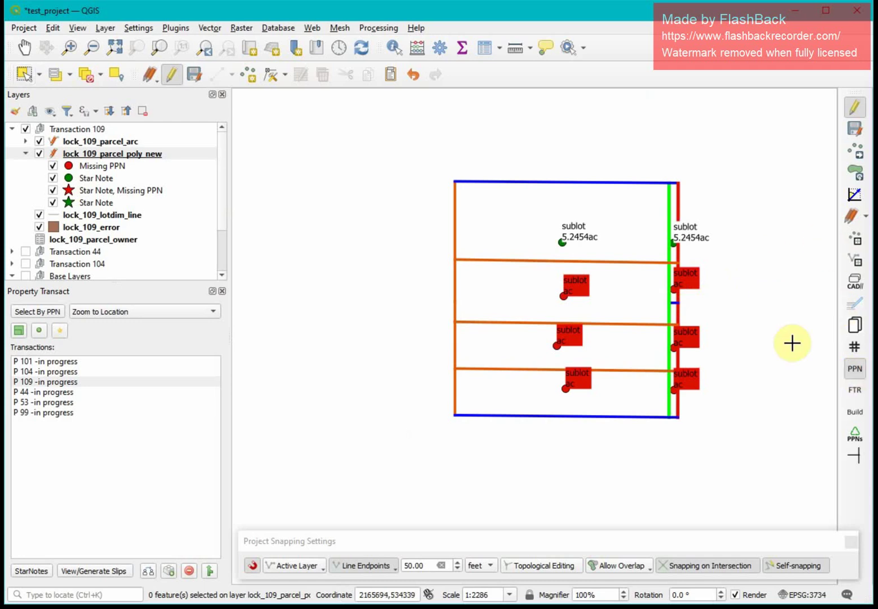
left_click(561, 296)
left_click(650, 359)
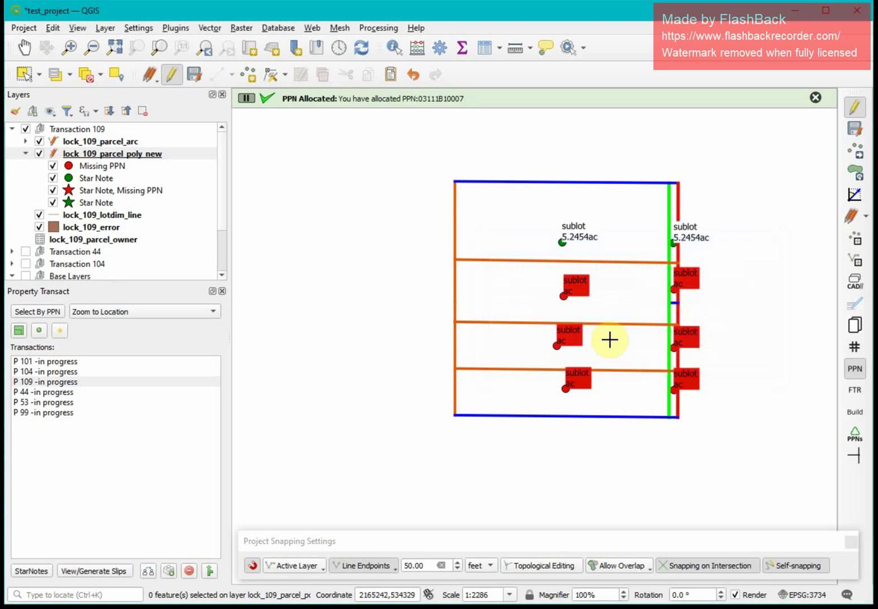
left_click(555, 345)
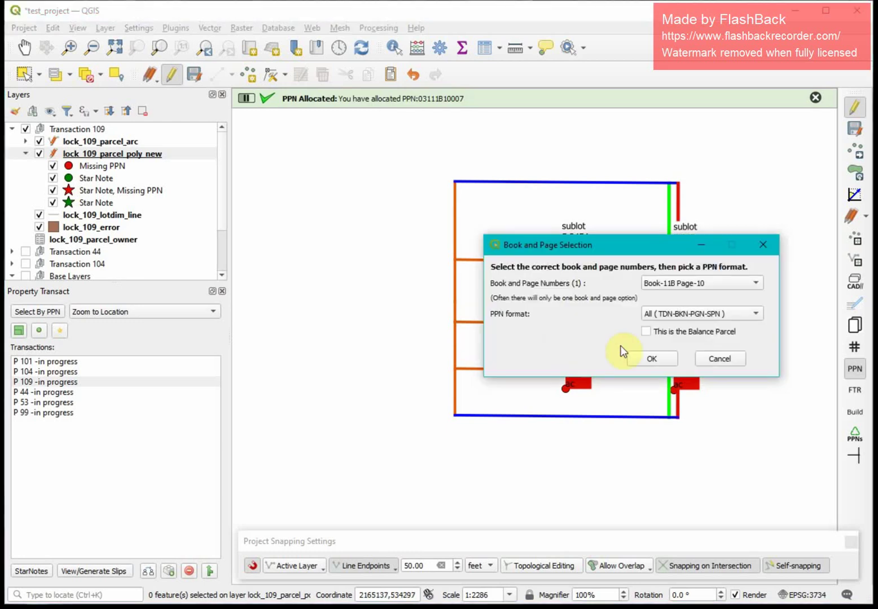
left_click(652, 360)
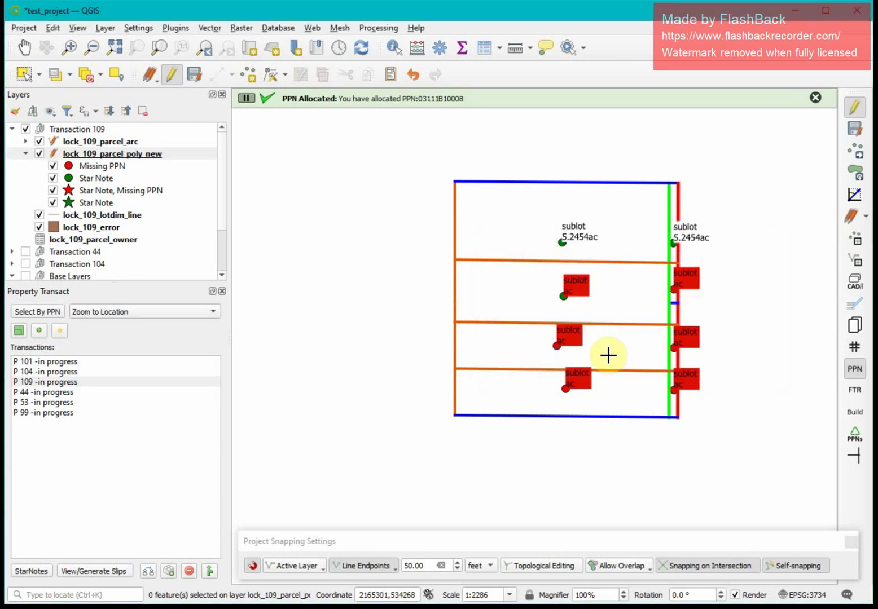
left_click(567, 387)
left_click(648, 359)
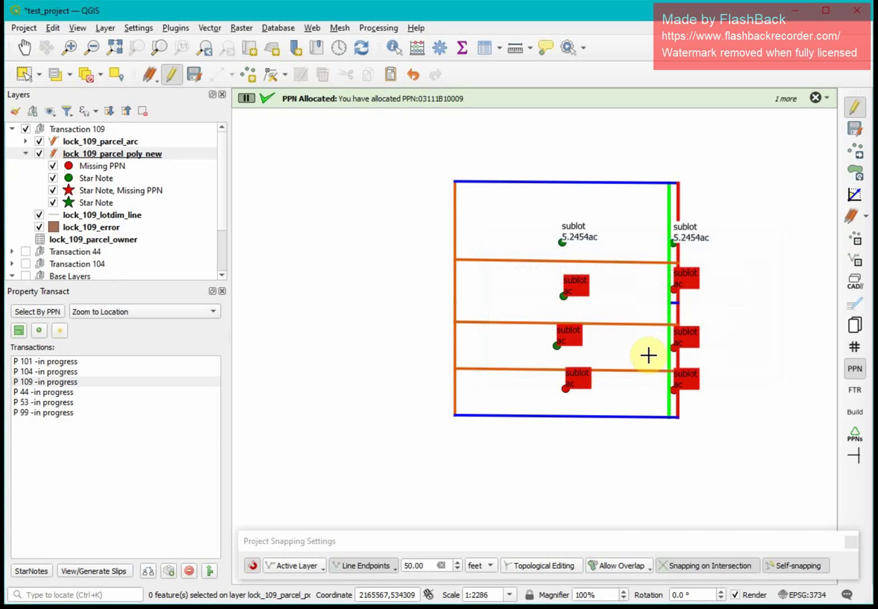
Number the four lots west of the right-of-way line from north to south as sublots 1 to 4, keeping the numbering window clear of them
left_click(854, 347)
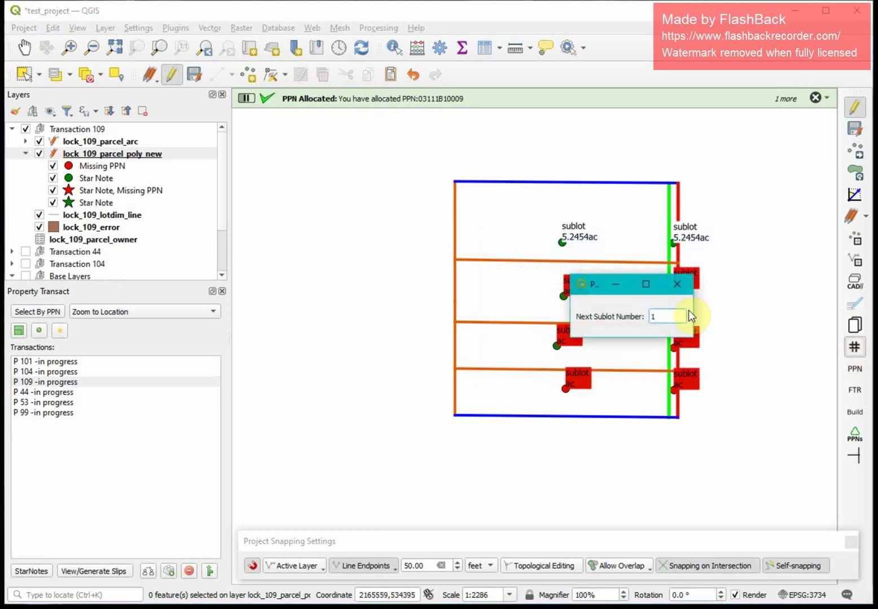
left_click(579, 284)
left_click(647, 246)
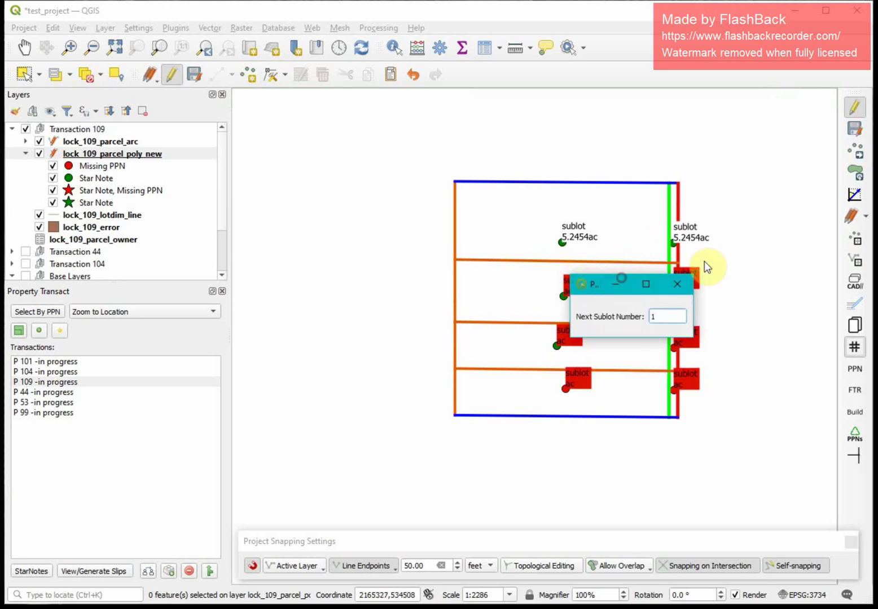
left_click(758, 275)
left_click_drag(694, 328, 799, 380)
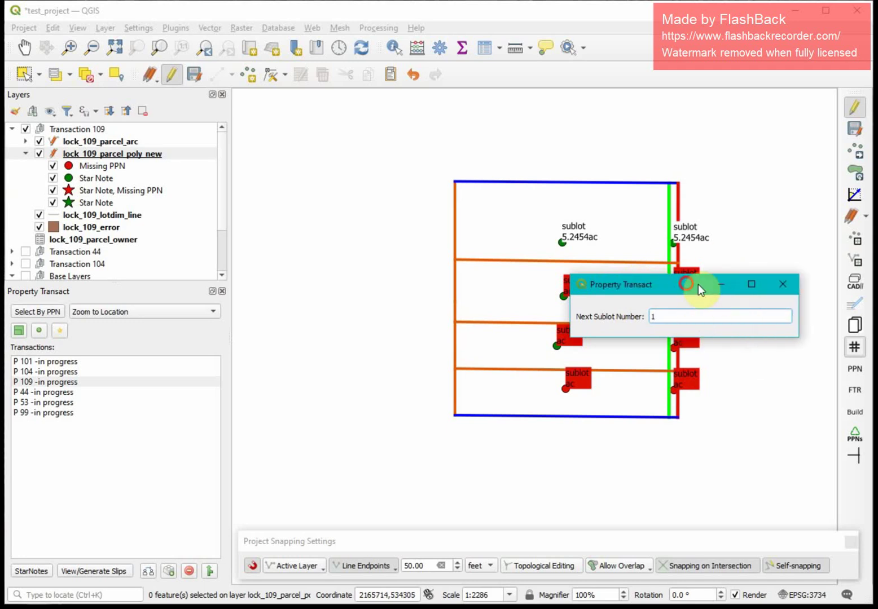
left_click_drag(699, 284, 697, 445)
left_click(561, 243)
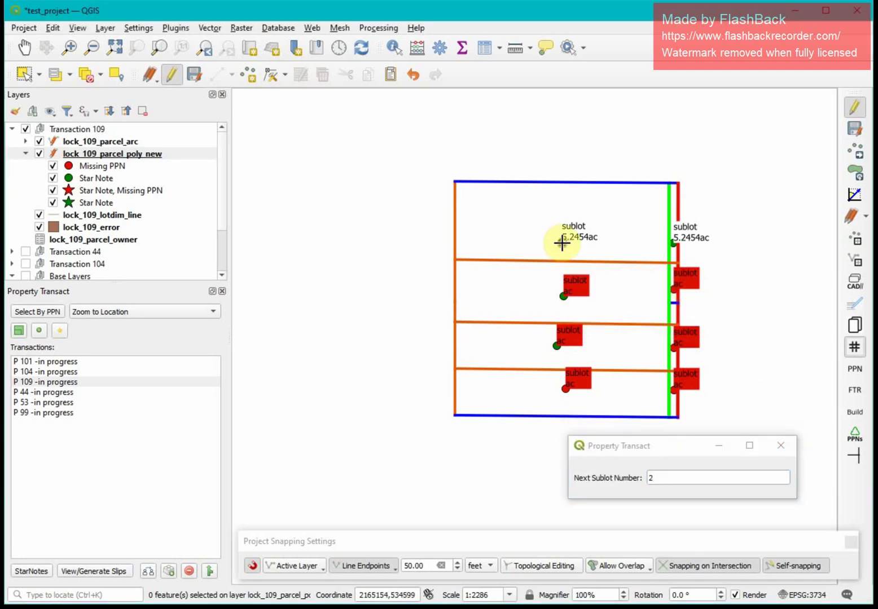
left_click(558, 345)
left_click(565, 387)
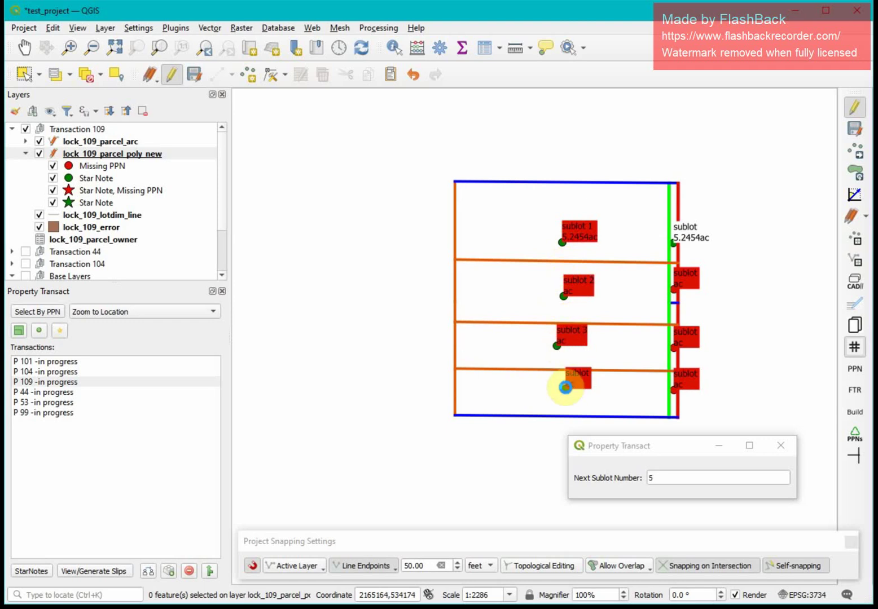
Close the sublot numbering window and set sublot 1's deed acreage to 2.2454 in its parcel information
left_click(779, 446)
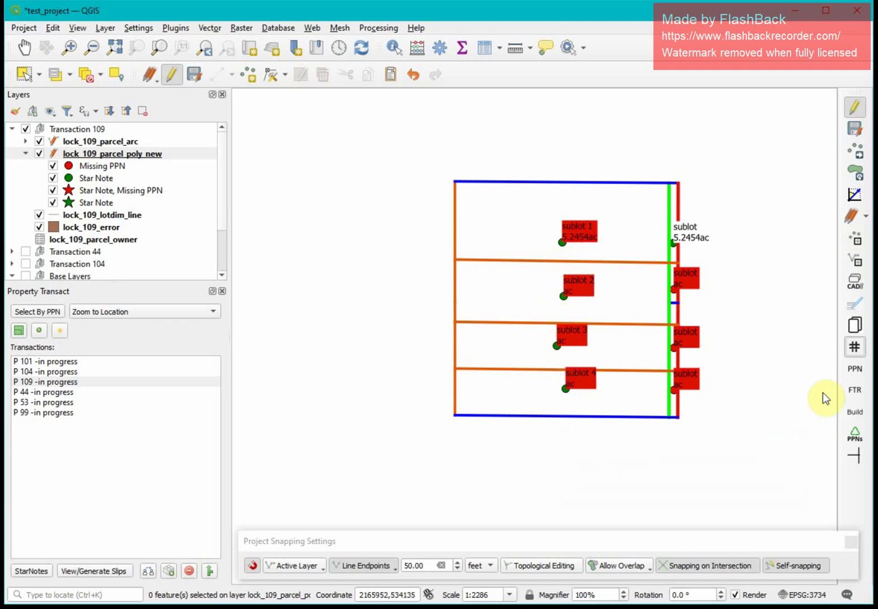
left_click(854, 304)
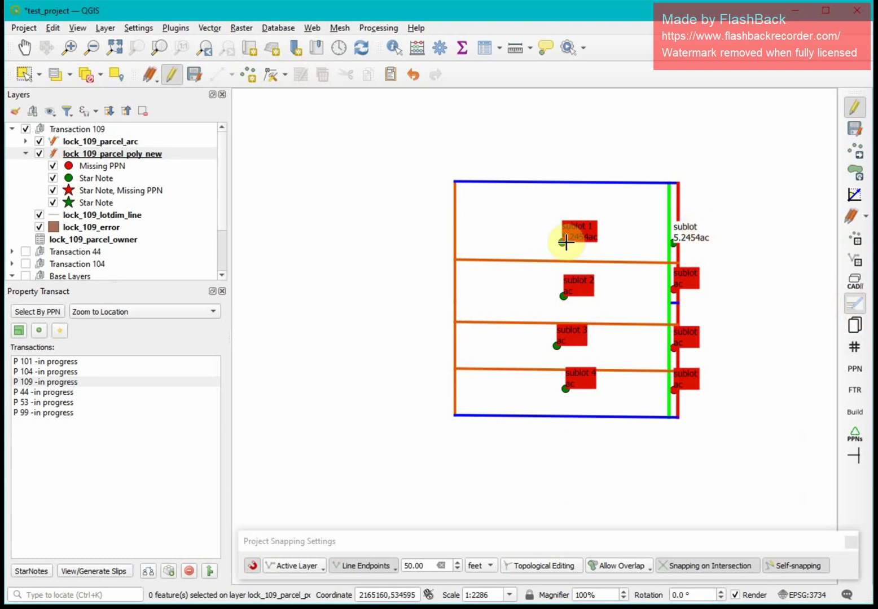
left_click(584, 249)
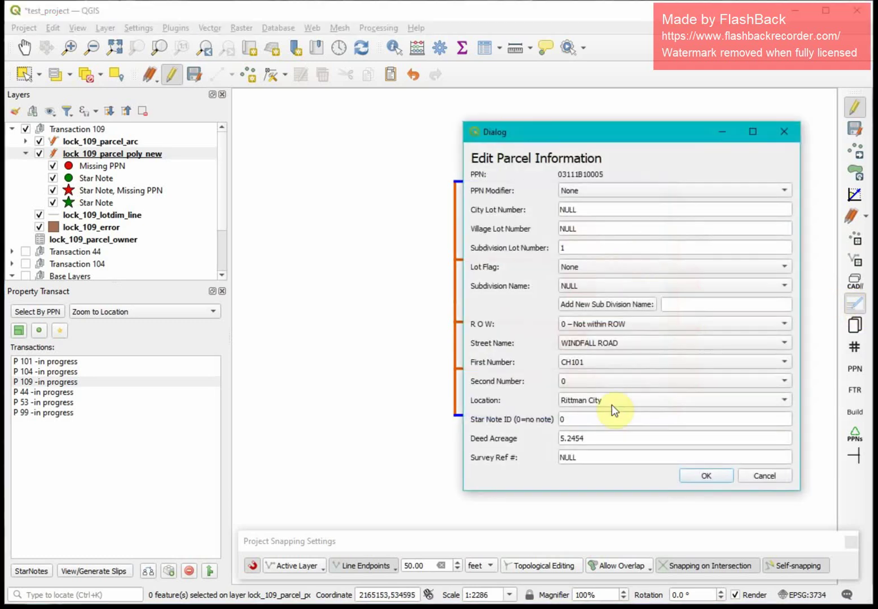
left_click(596, 438)
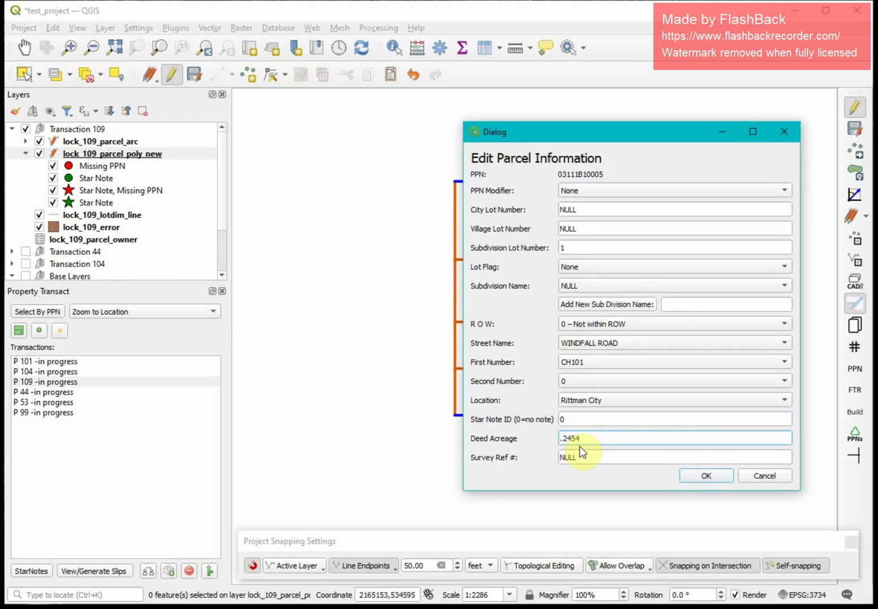
left_click(706, 476)
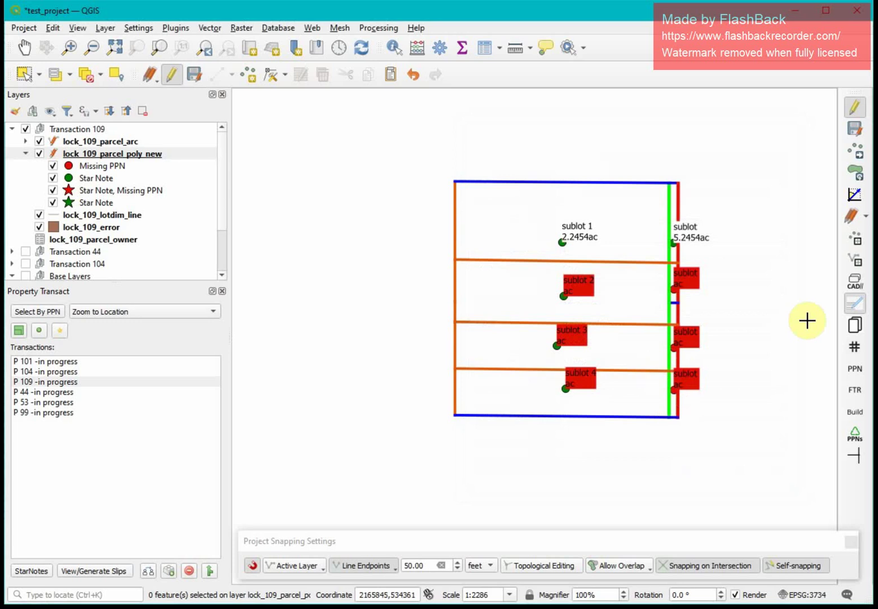
Edit sublot 2's parcel information, setting the deed acreage to 1 and the street name to WINDFALL ROAD
left_click(562, 295)
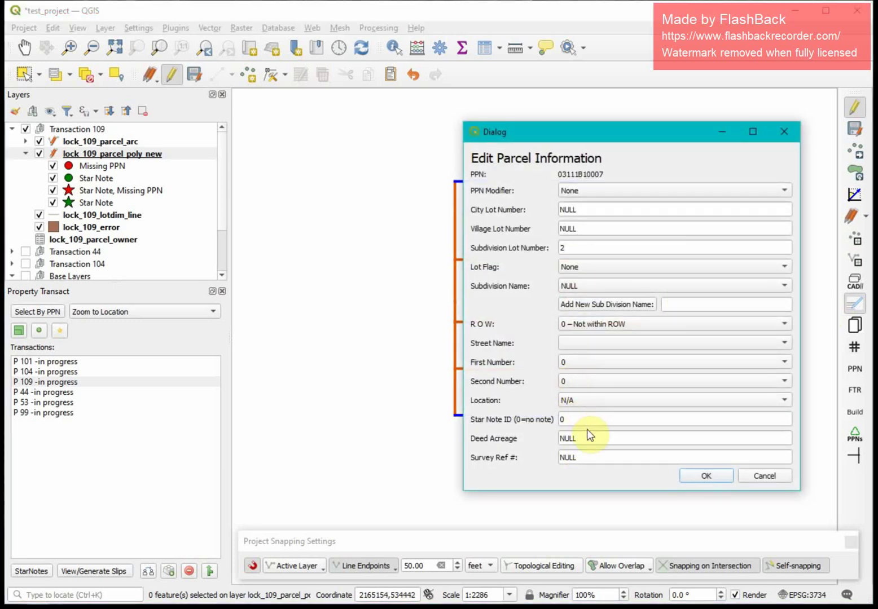
left_click(589, 339)
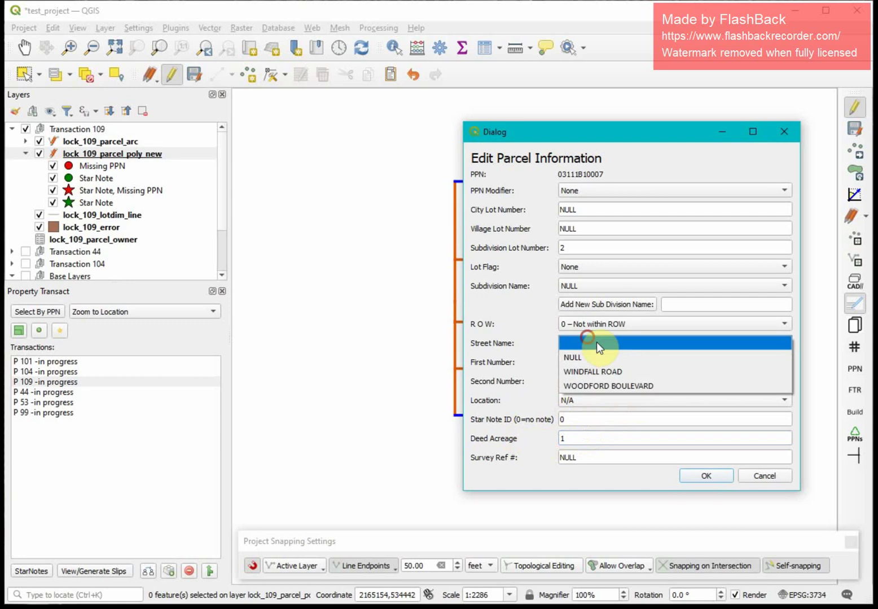
left_click(615, 368)
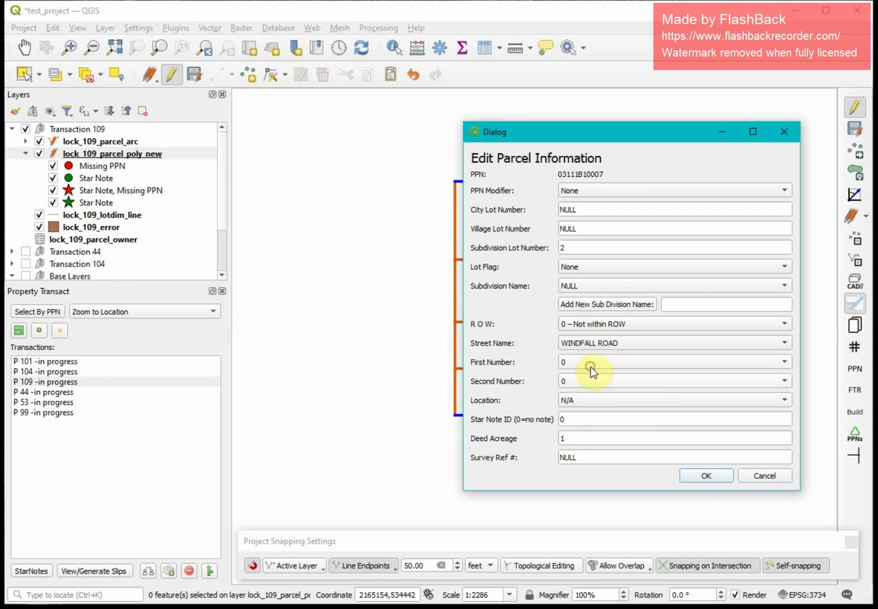
left_click(695, 475)
Edit sublot 3's parcel information, setting the deed acreage to 1 and the street name to WINDFALL ROAD
left_click(557, 345)
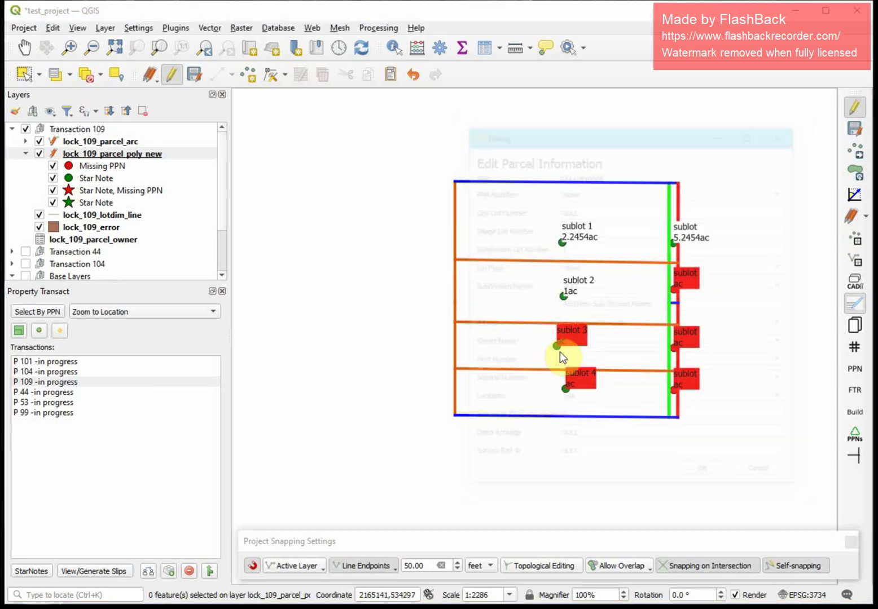
left_click(581, 434)
type("1")
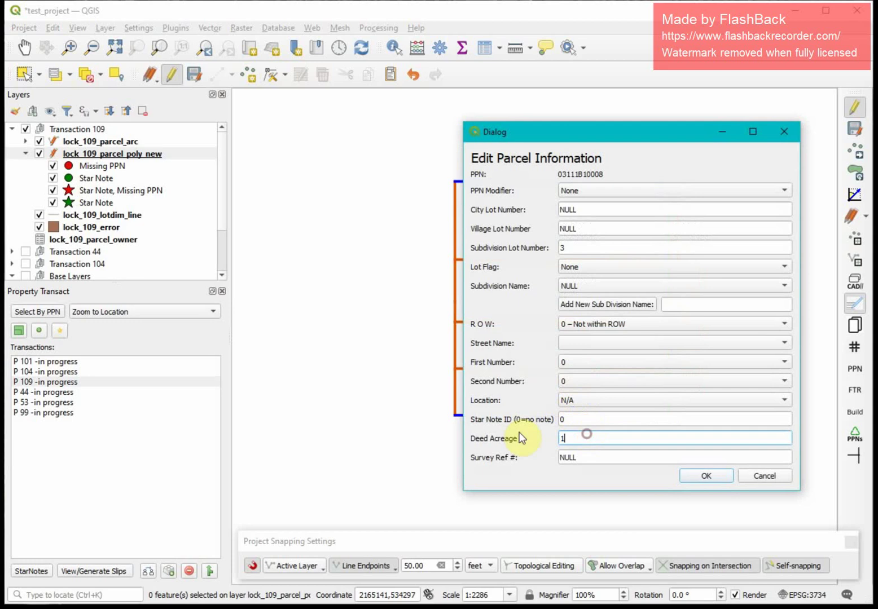
left_click(581, 343)
left_click(578, 367)
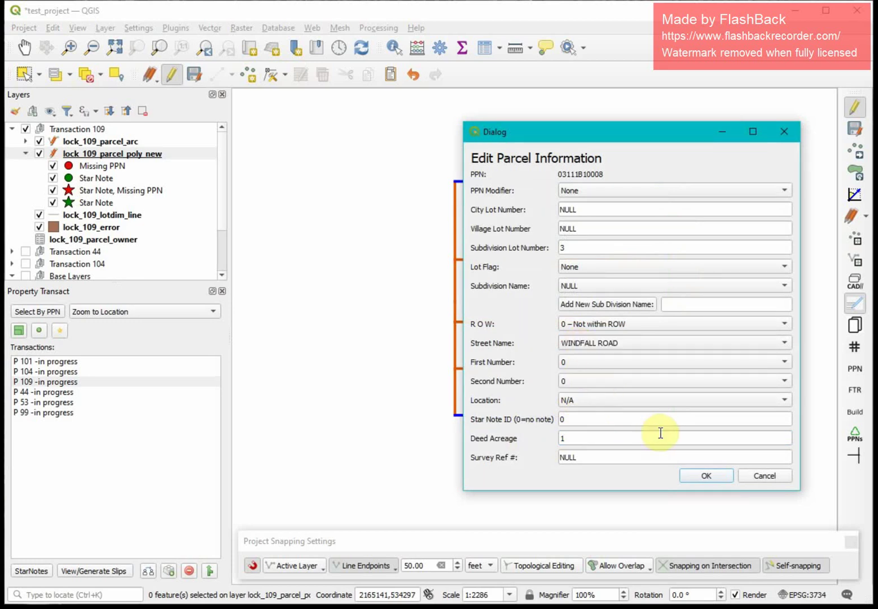
left_click(706, 475)
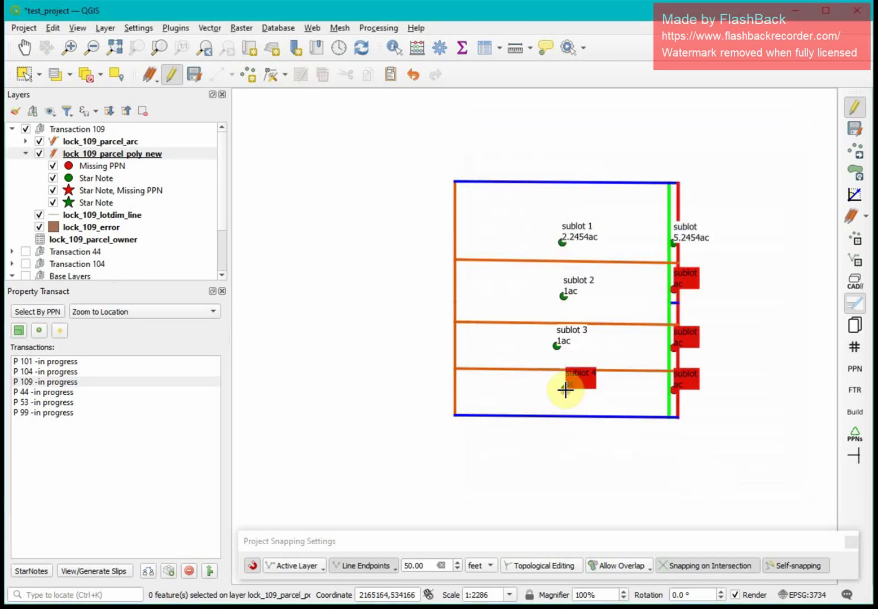
Edit sublot 4's parcel information, setting the street name to WINDFALL ROAD and the deed acreage to 1
left_click(572, 389)
left_click(573, 347)
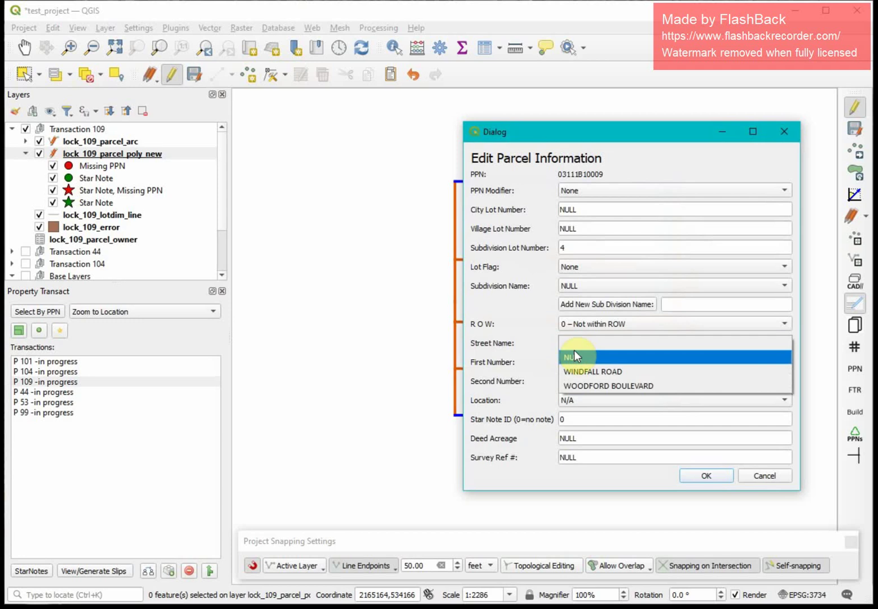
left_click(580, 368)
left_click(583, 437)
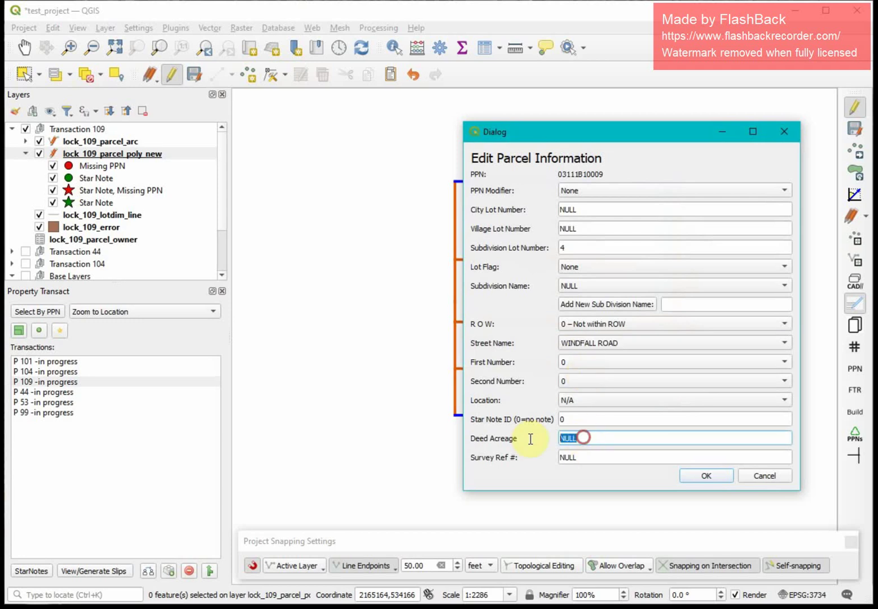
left_click(684, 475)
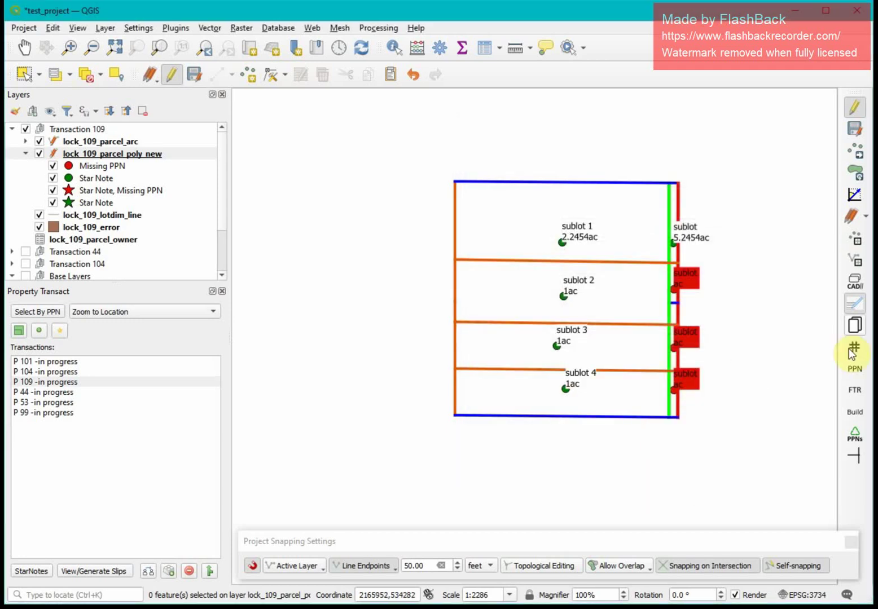
Copy the attributes of sublots 3, 4 and 2 onto their matching parcel points inside the right-of-way strip
left_click(555, 345)
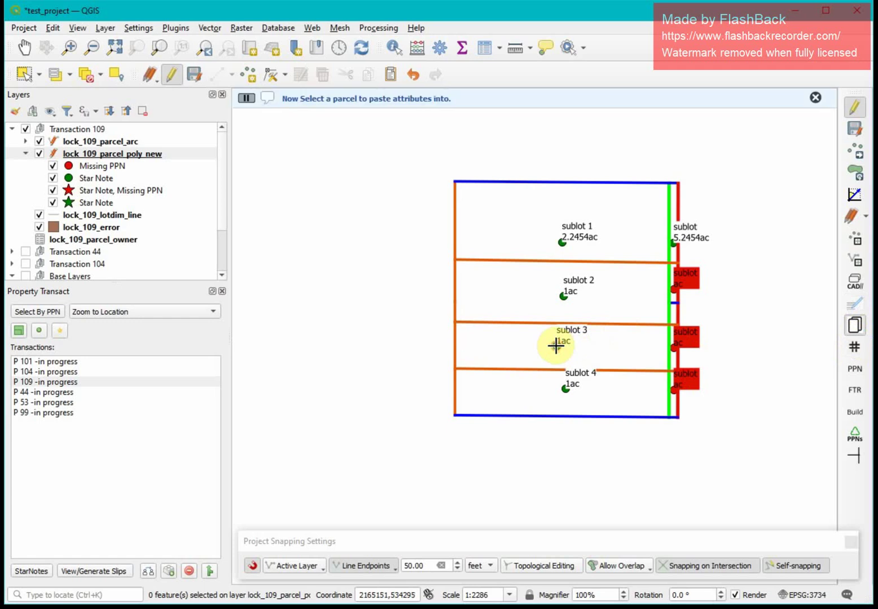
left_click(674, 347)
left_click(504, 328)
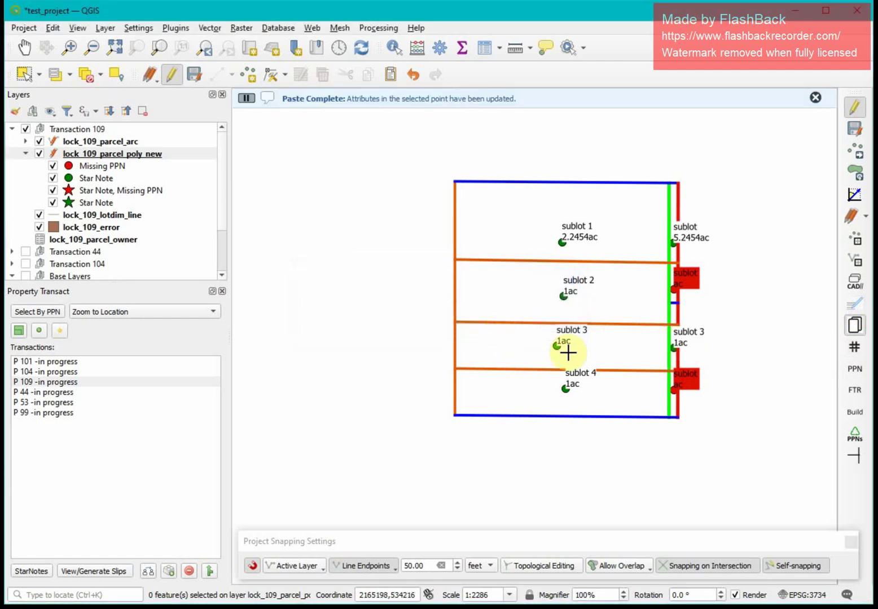
left_click(565, 388)
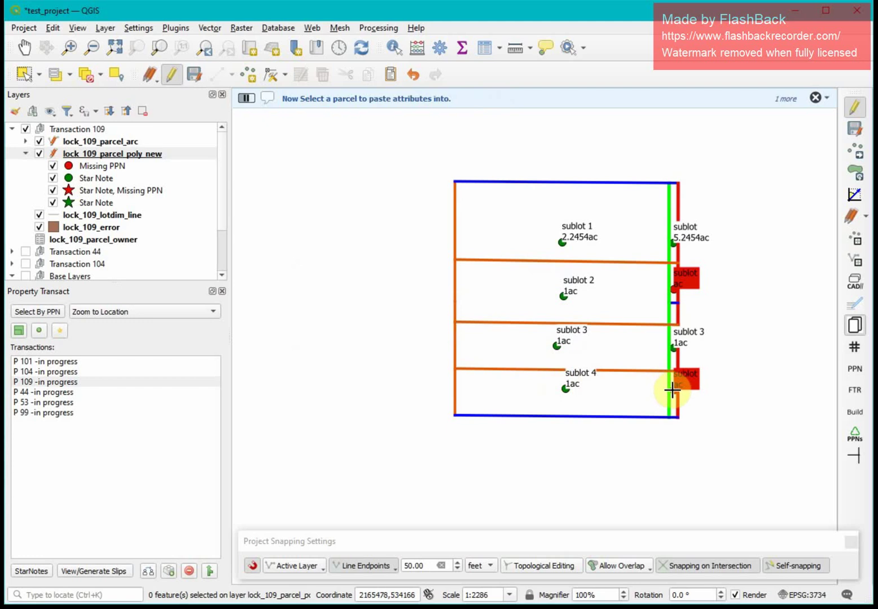
left_click(672, 388)
left_click(482, 323)
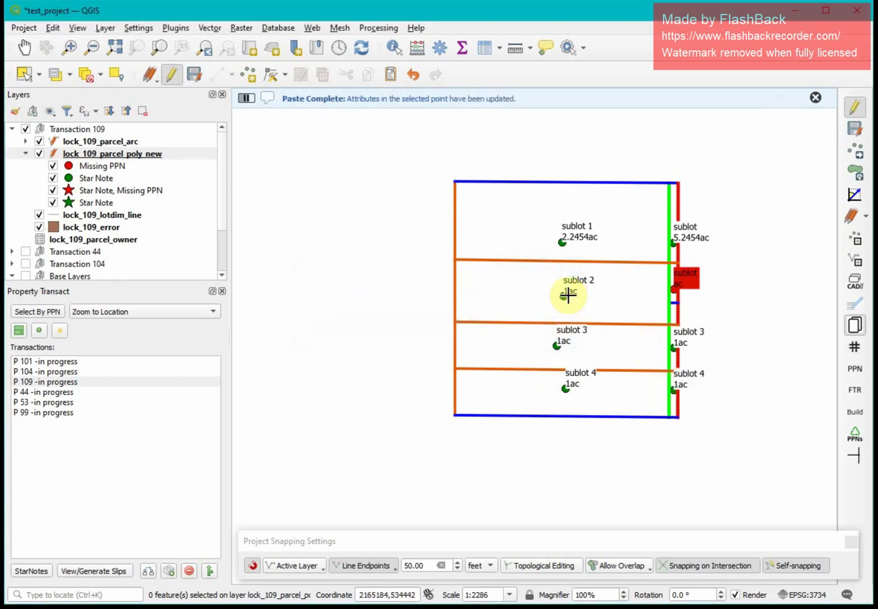
left_click(563, 295)
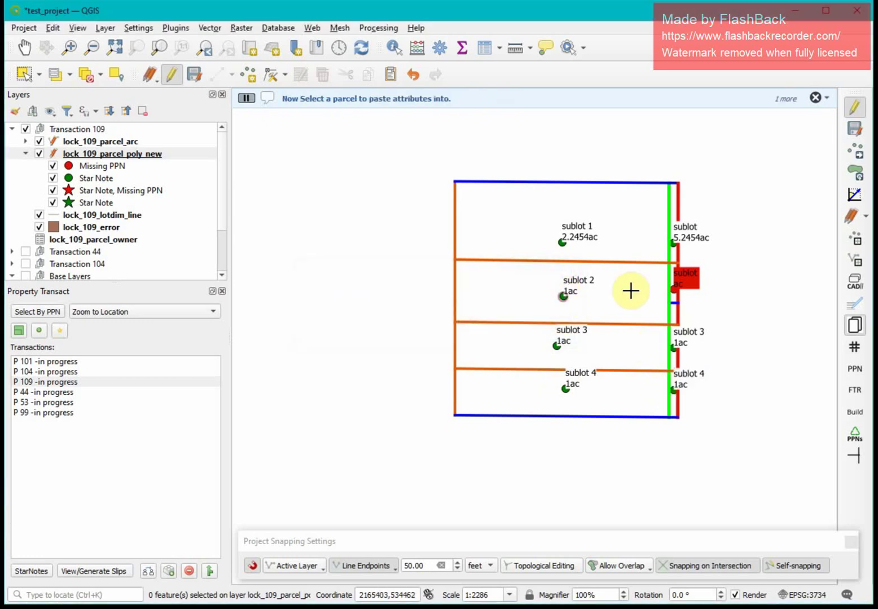
left_click(674, 288)
left_click(479, 326)
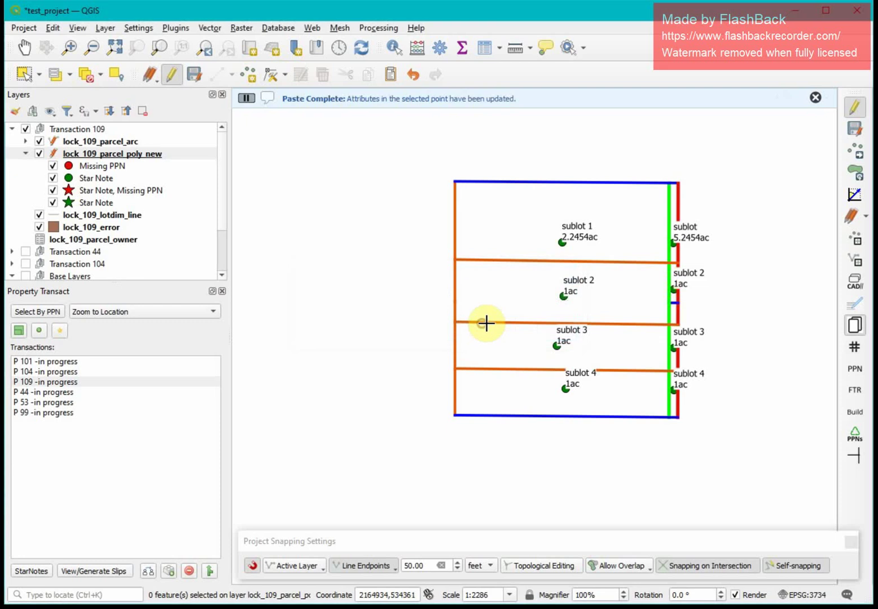
Set the R O W value of sublot 2's point in the right-of-way strip to 1 – Within road ROW
left_click(855, 304)
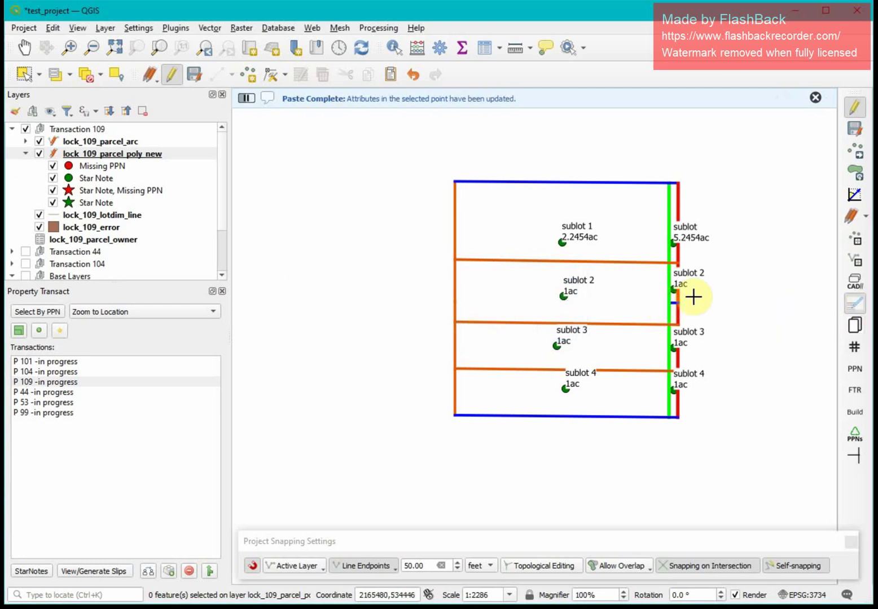
left_click(674, 290)
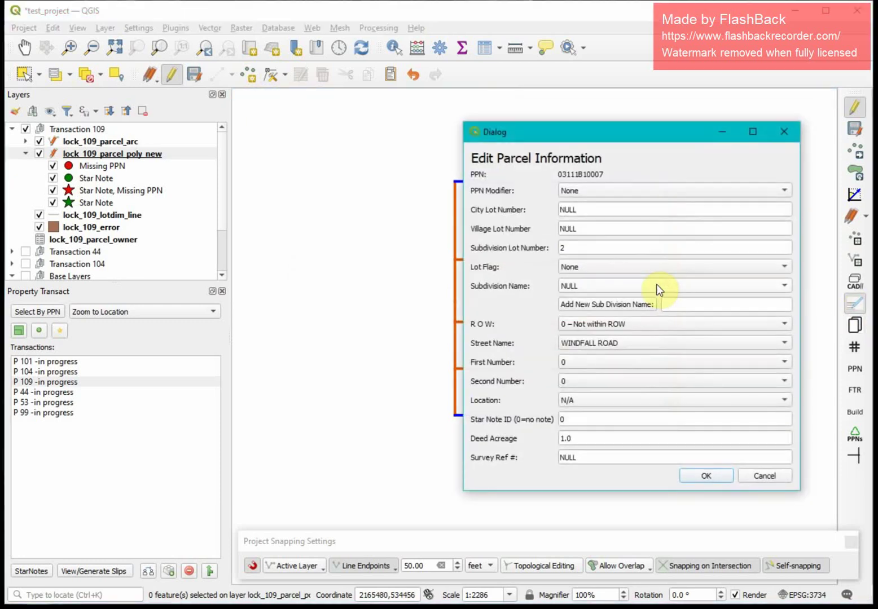
left_click(591, 325)
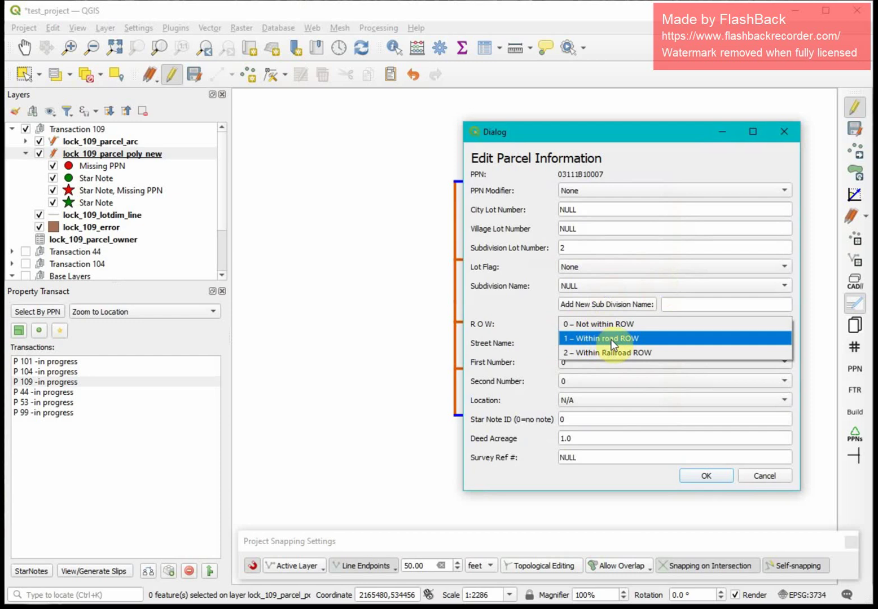
left_click(612, 339)
left_click(714, 475)
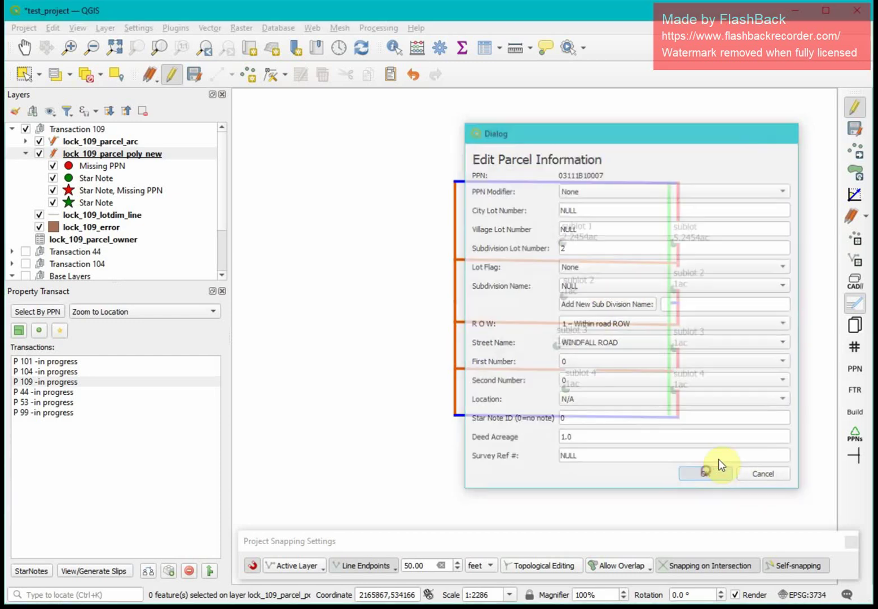
Set the R O W value to 1 – Within road ROW for the right-of-way strip points of sublots 3 and 4
left_click(672, 350)
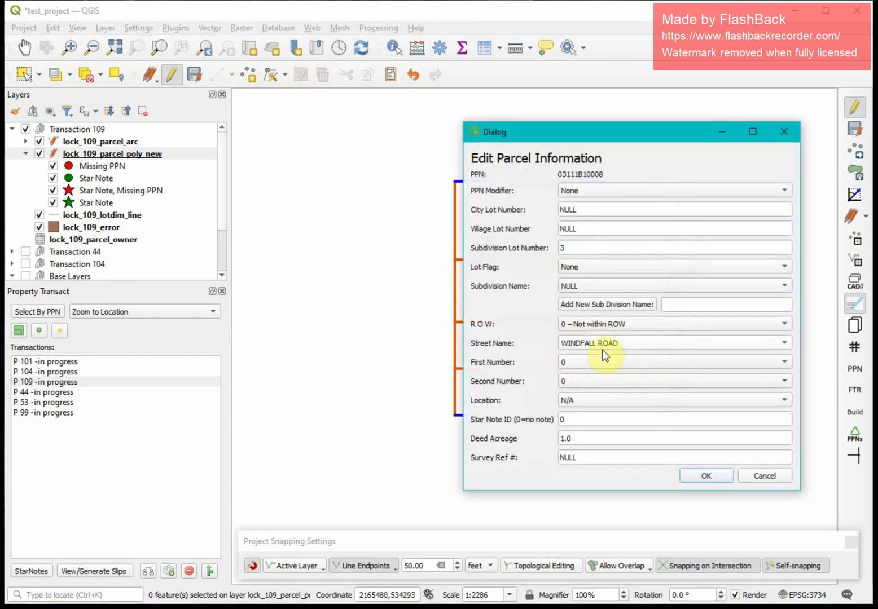
left_click(580, 328)
left_click(583, 336)
left_click(706, 475)
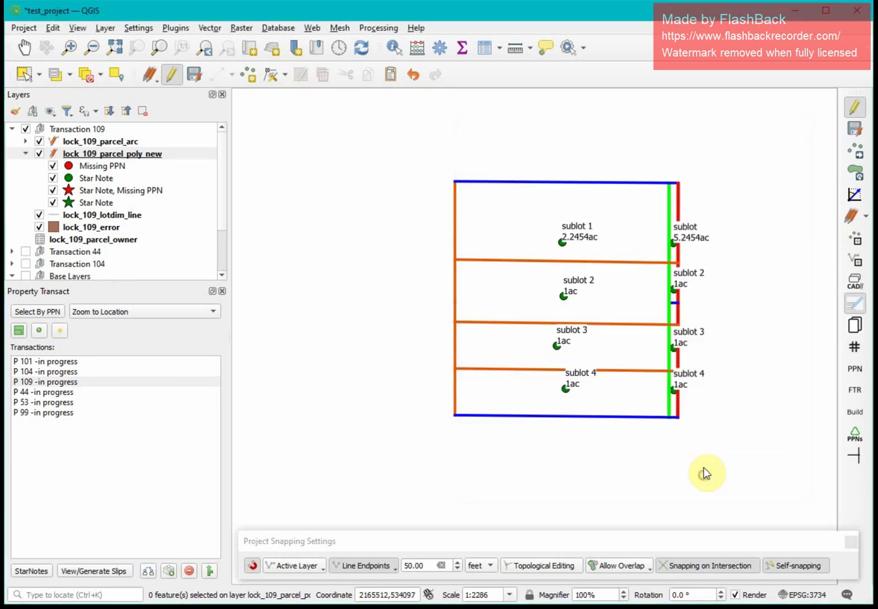
left_click(673, 389)
left_click(595, 324)
left_click(586, 335)
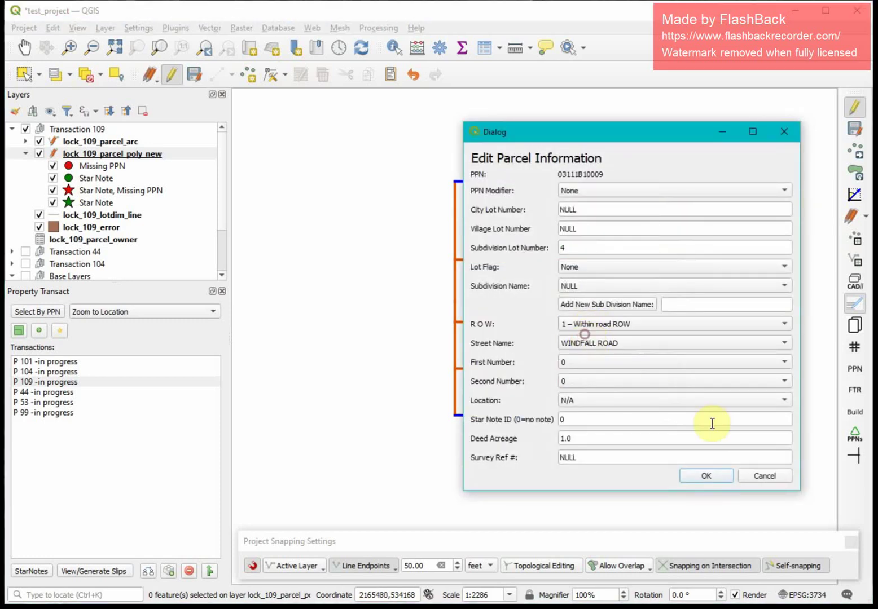
left_click(705, 476)
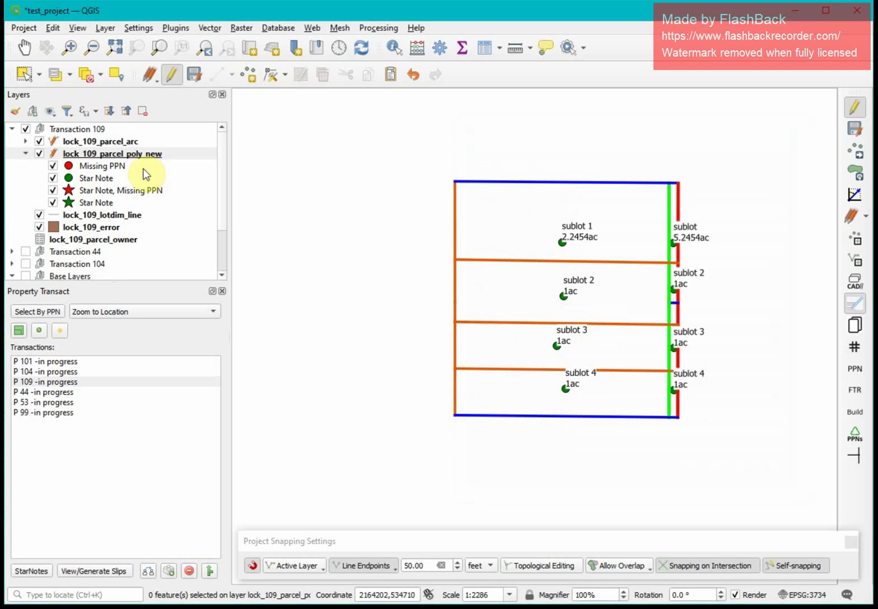
Save the edits in lock_109_parcel_poly_new and lock_109_parcel_arc, and build the transaction's parcel polygons
left_click(112, 142)
left_click(113, 154)
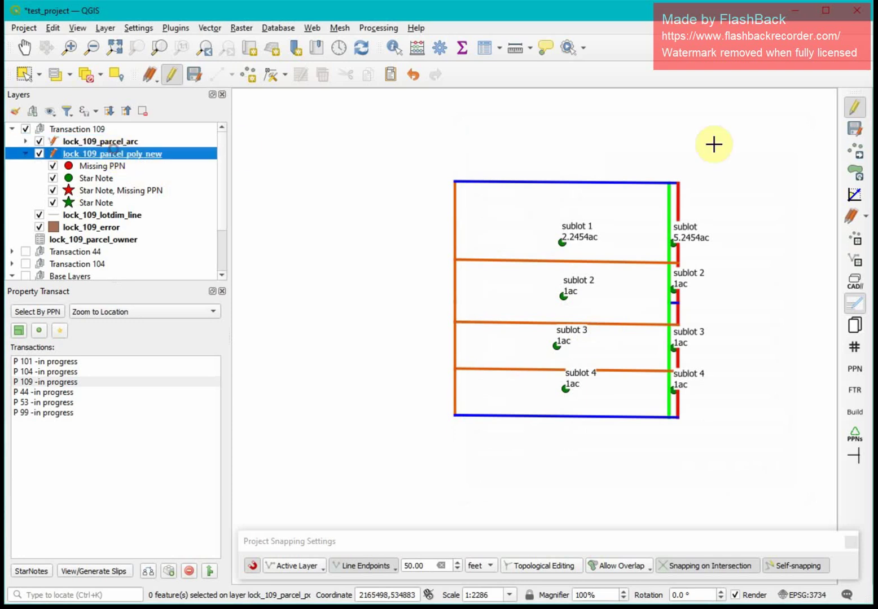
left_click(101, 142)
left_click(856, 129)
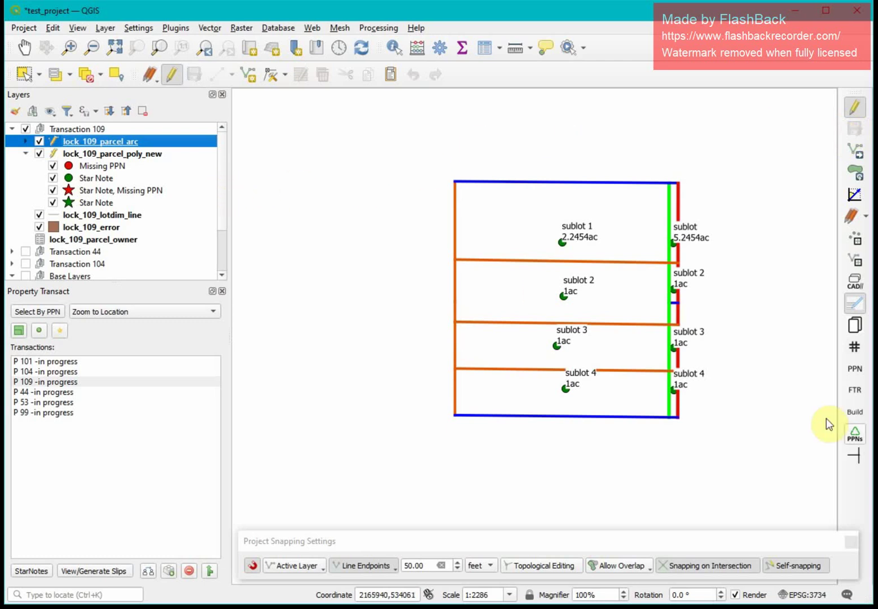
left_click(856, 416)
left_click(631, 365)
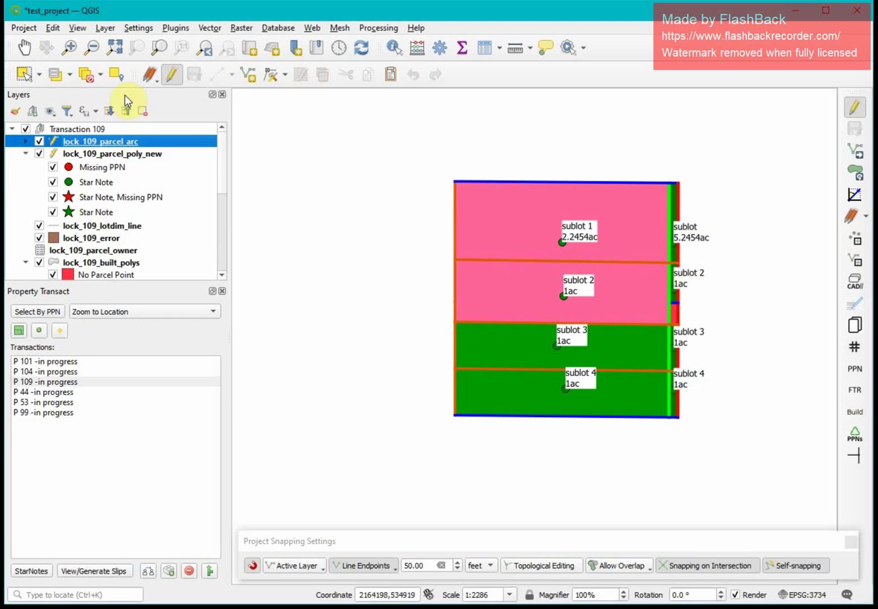
Hide the parcel points and built polygons, and delete the short blue line crossing the right-of-way strip
scroll(662, 304, "up", 3)
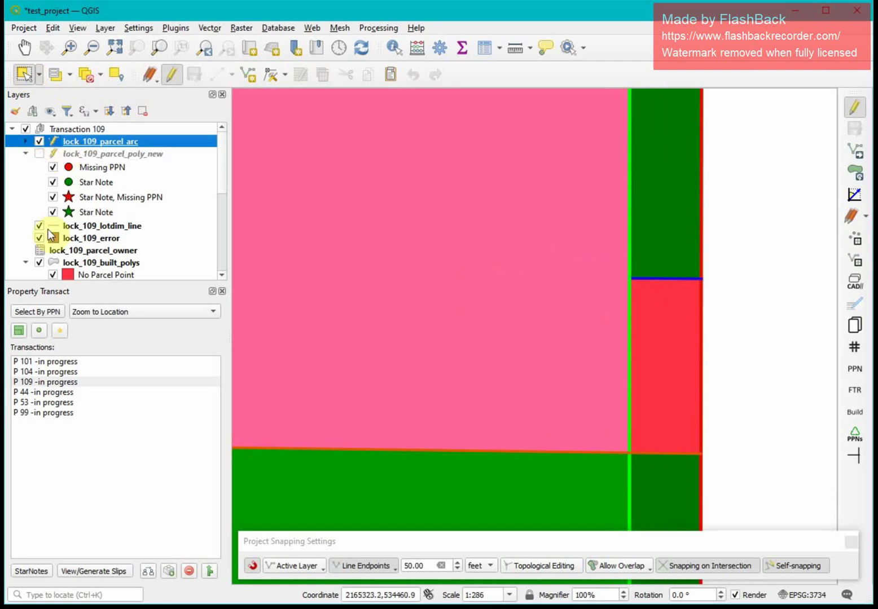
left_click(39, 262)
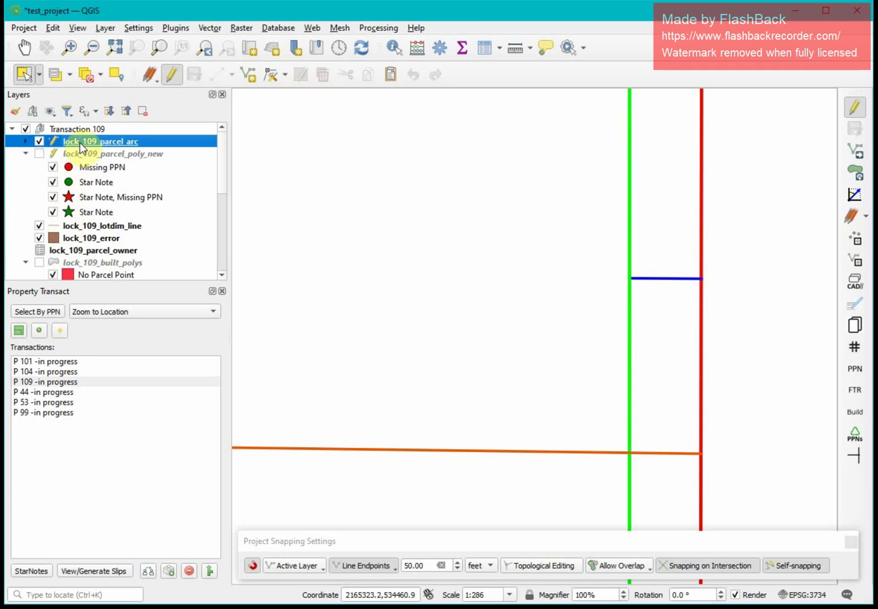
left_click(855, 113)
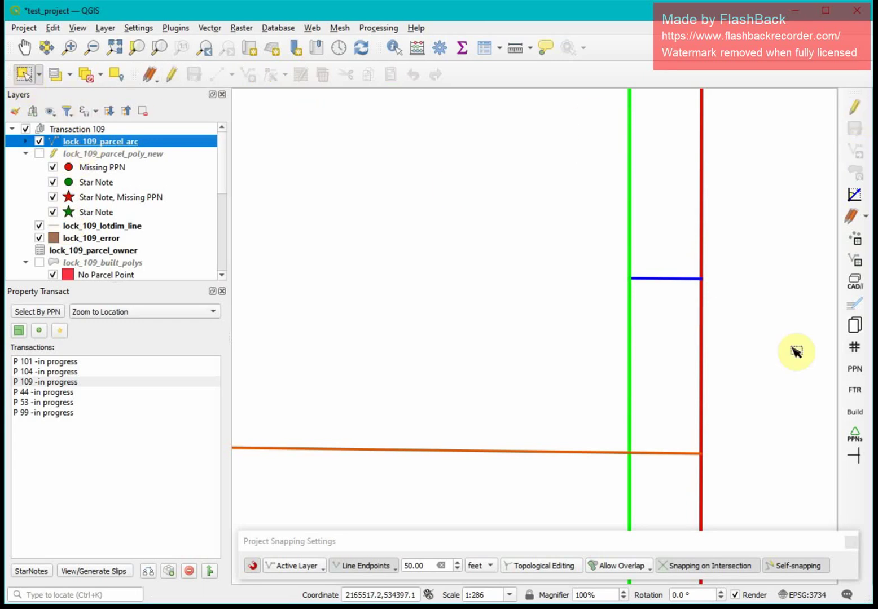
left_click(705, 316)
left_click(705, 264)
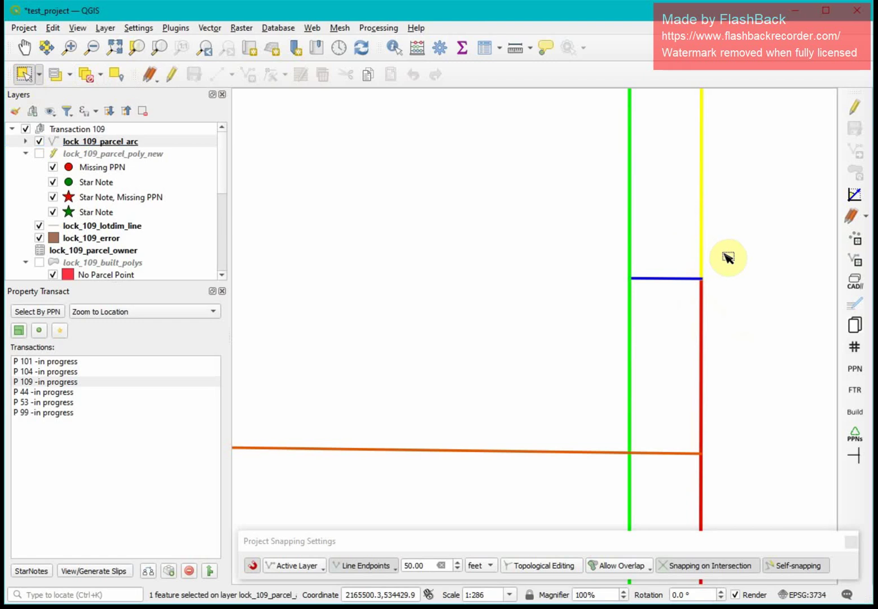
left_click(666, 280)
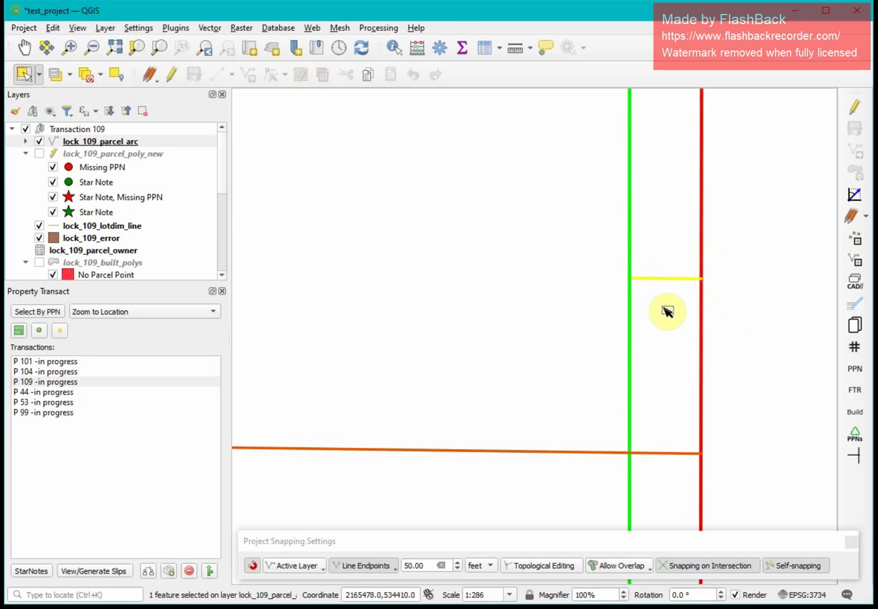
key("Delete")
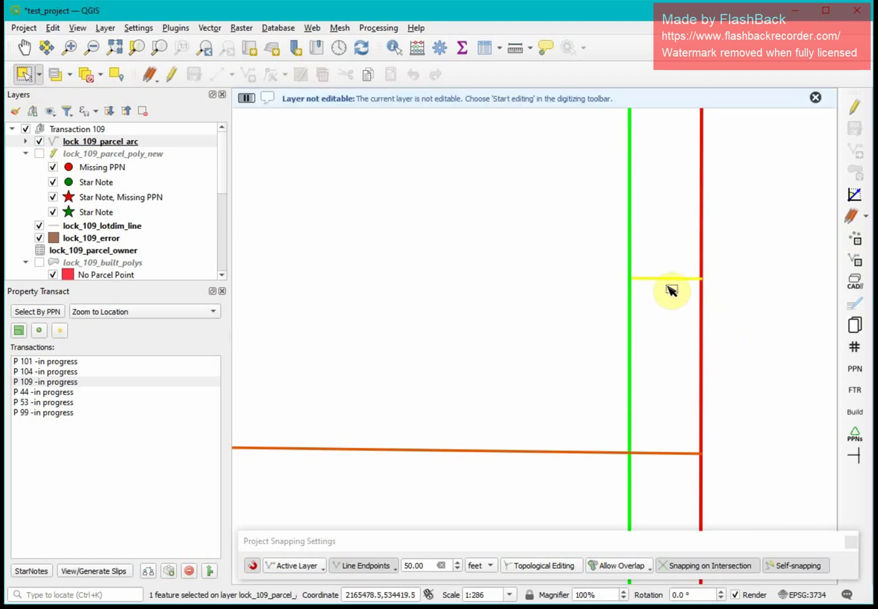
left_click(854, 107)
key("Delete")
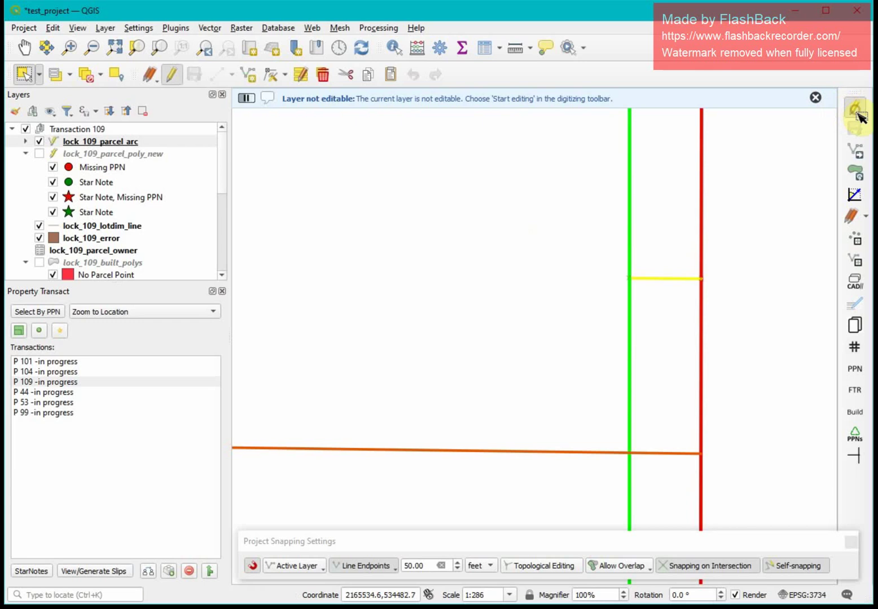
Save the edits in lock_109_parcel_arc and rebuild the transaction's parcel polygons
scroll(692, 275, "down", 4)
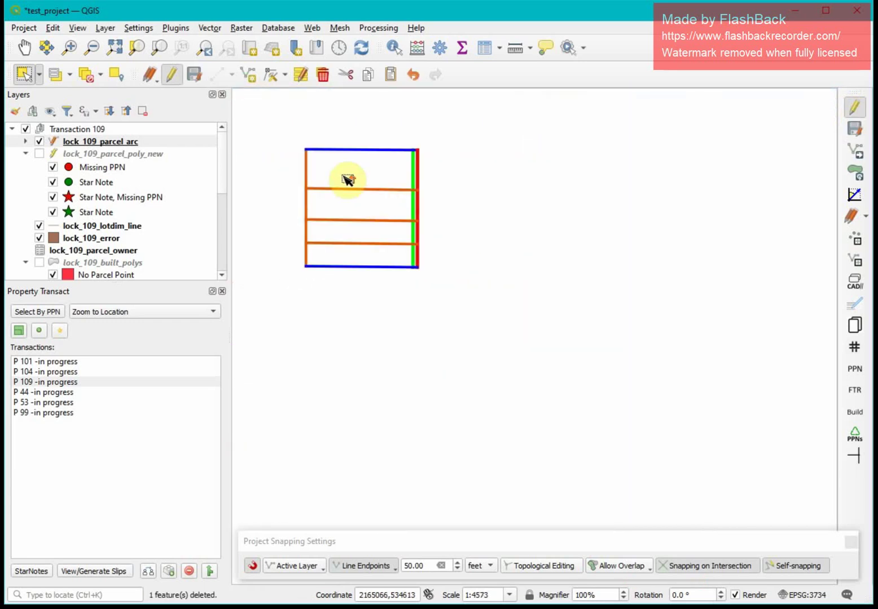
scroll(347, 180, "up", 1)
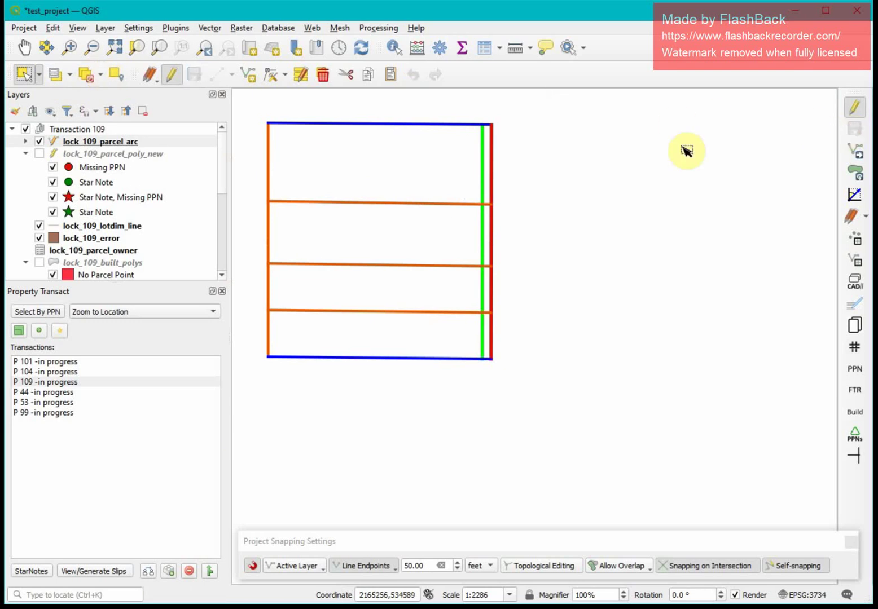
left_click(86, 141)
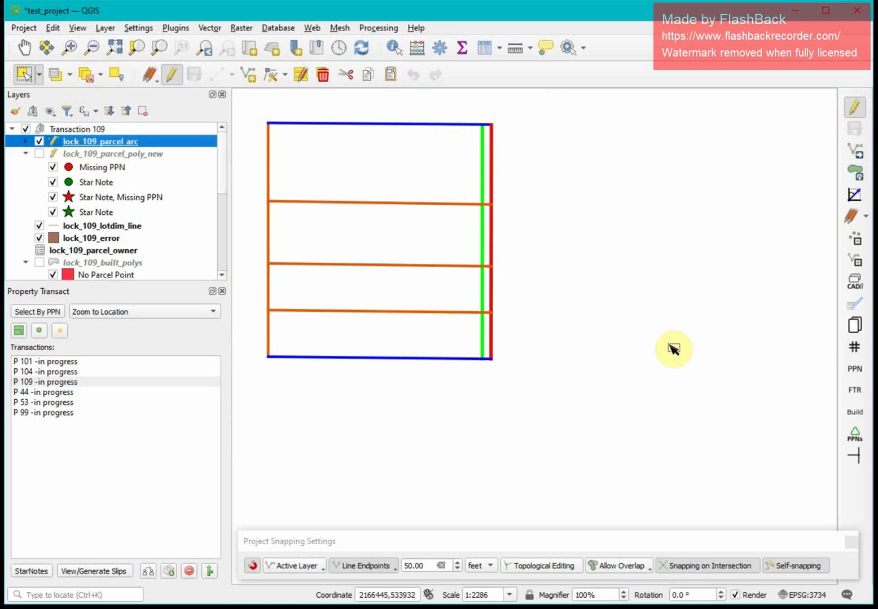
left_click(855, 412)
left_click(630, 366)
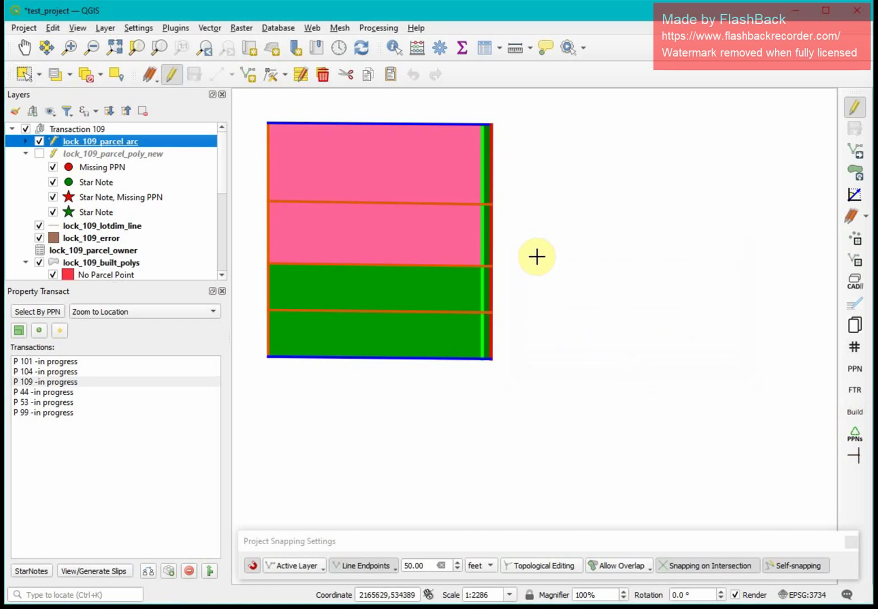
Show the parcel points and check the lock_109_built_polys legend for the meaning of sublots 1 and 2's pink fill
left_click(39, 153)
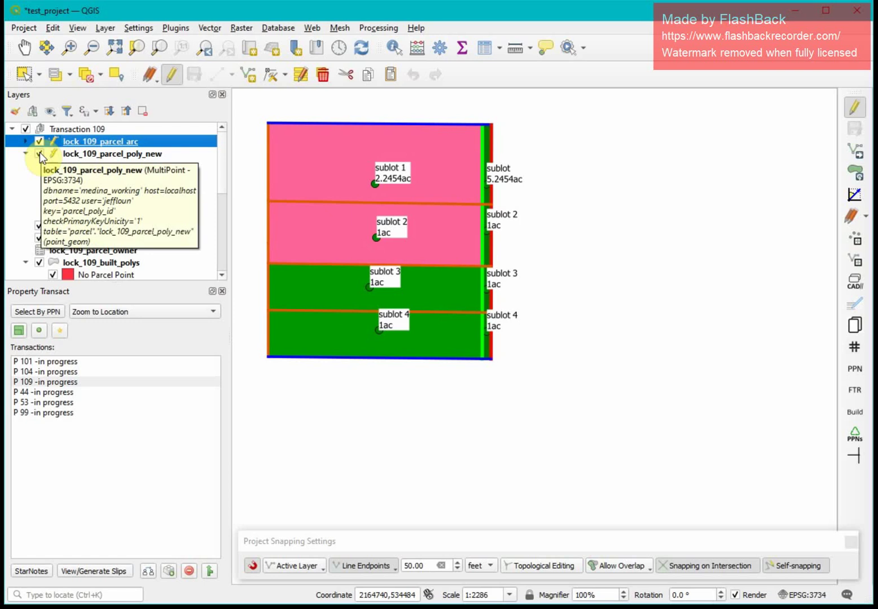
scroll(137, 206, "down", 3)
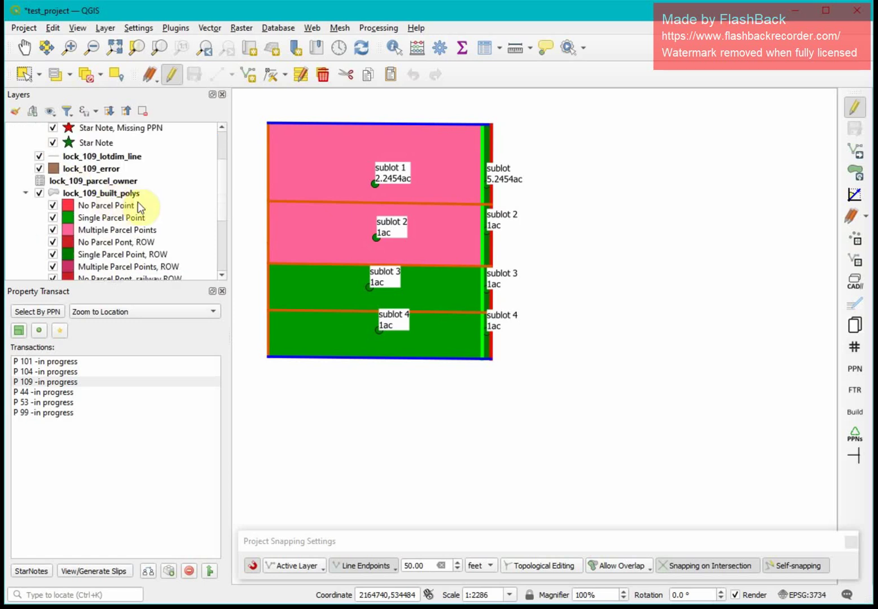
left_click(107, 229)
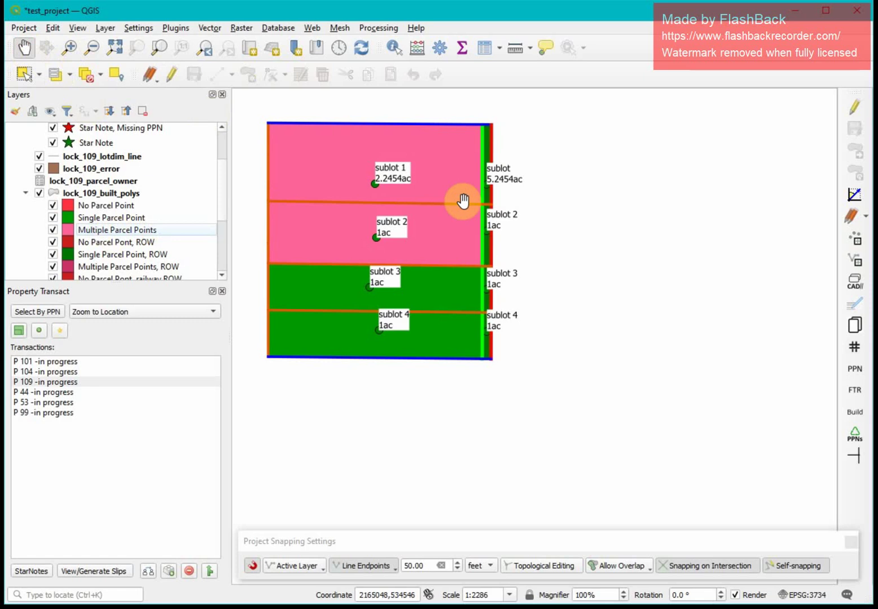
scroll(268, 200, "up", 1)
left_click(26, 193)
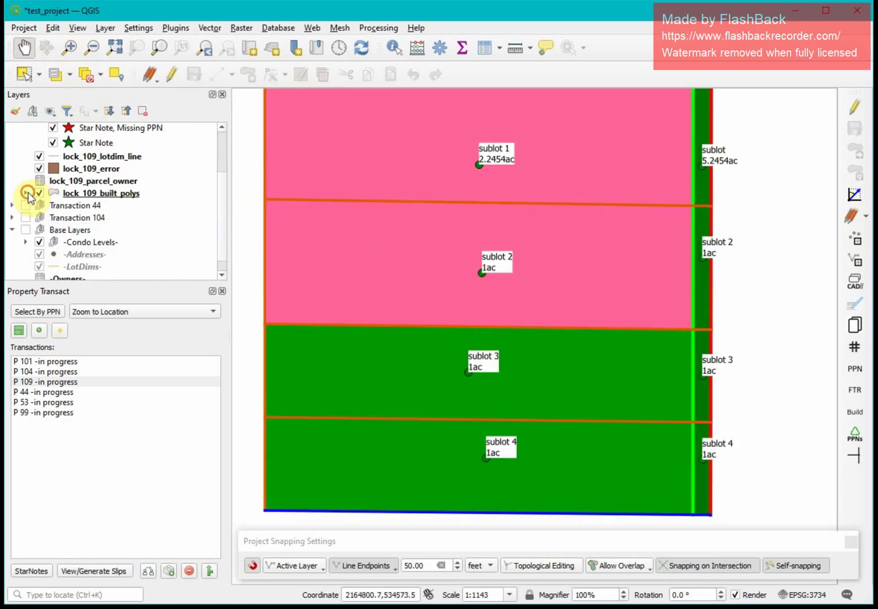
scroll(63, 191, "up", 1)
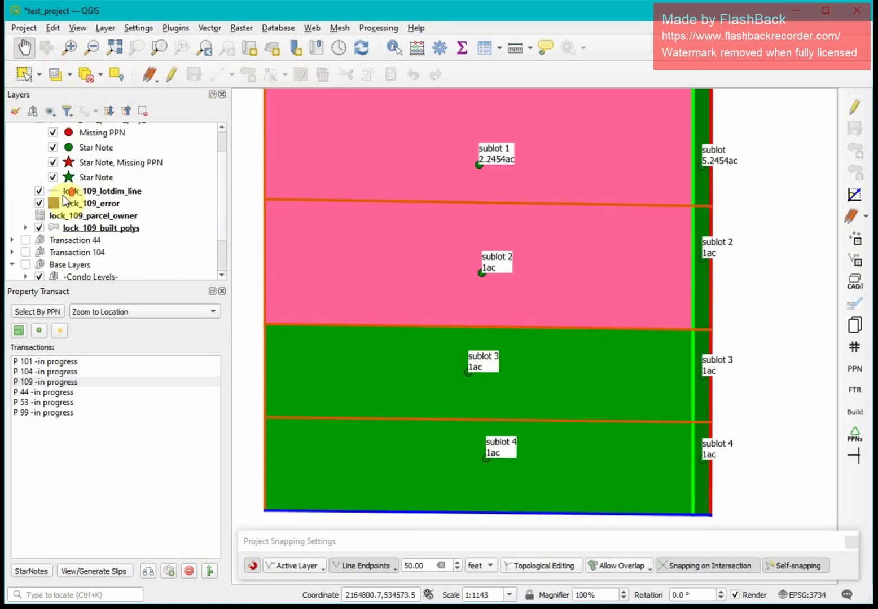
Hide the built polygons and closely examine where the line between sublots 1 and 2 meets the western boundary
left_click(26, 227)
left_click(38, 228)
scroll(266, 200, "up", 3)
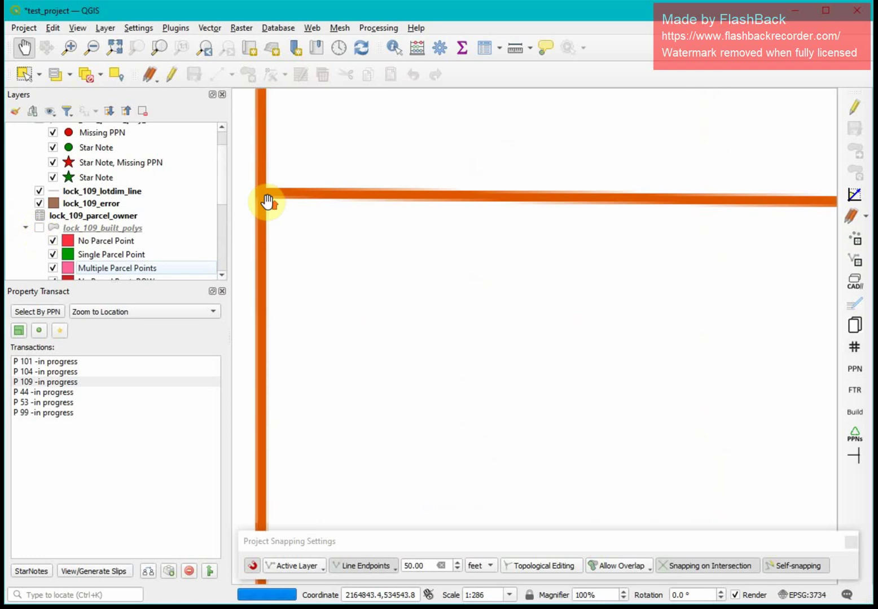
left_click_drag(266, 201, 398, 303)
scroll(326, 231, "up", 8)
scroll(329, 314, "down", 4)
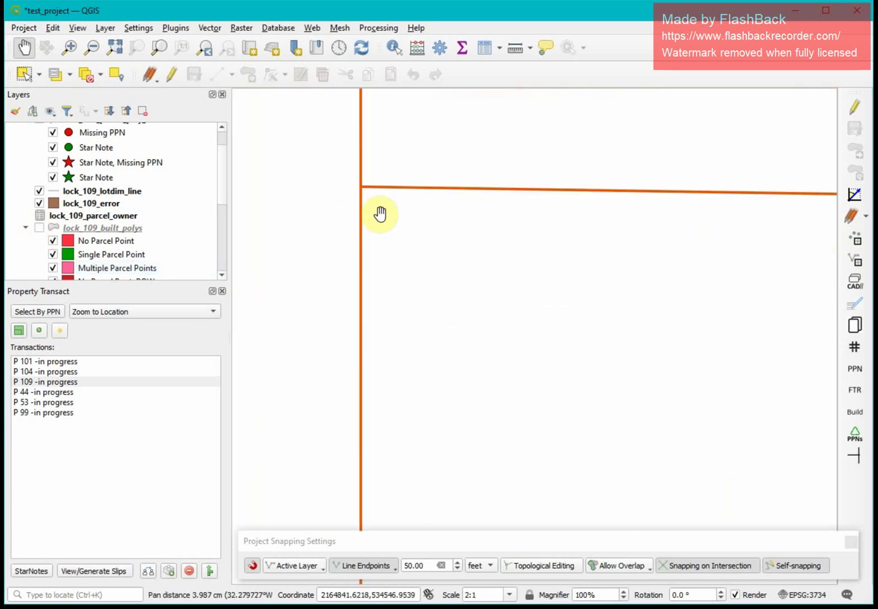
left_click_drag(378, 214, 415, 248)
scroll(443, 272, "down", 4)
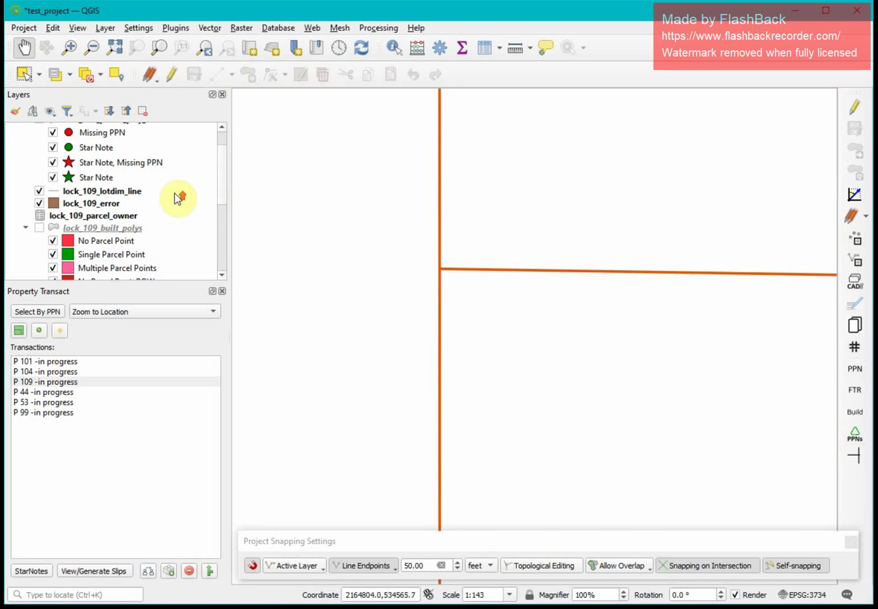
Run the undershoot fix in lock_109_parcel_arc where the line between sublots 1 and 2 meets the western boundary
scroll(178, 199, "up", 2)
left_click(133, 154)
left_click(124, 142)
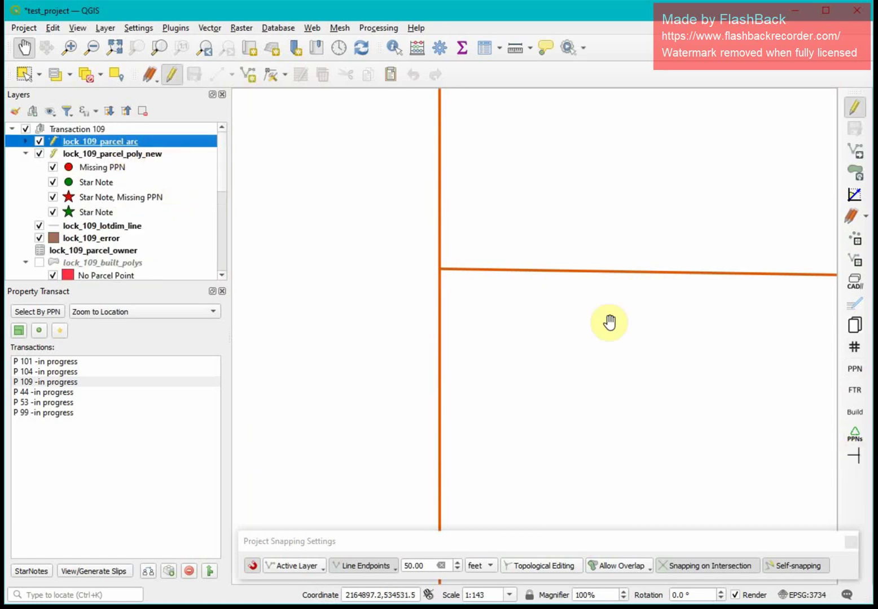
left_click(855, 455)
left_click_drag(427, 254, 476, 289)
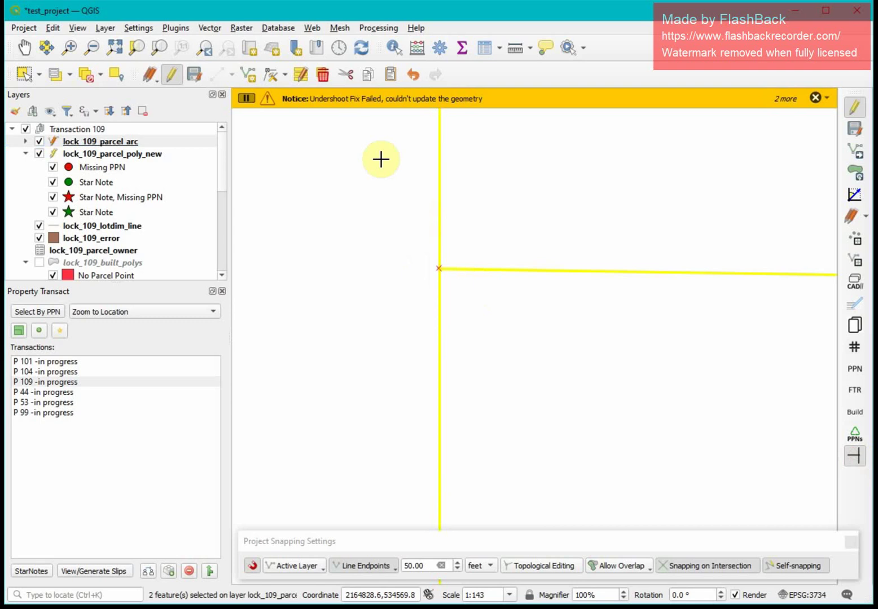
left_click(815, 99)
left_click(815, 99)
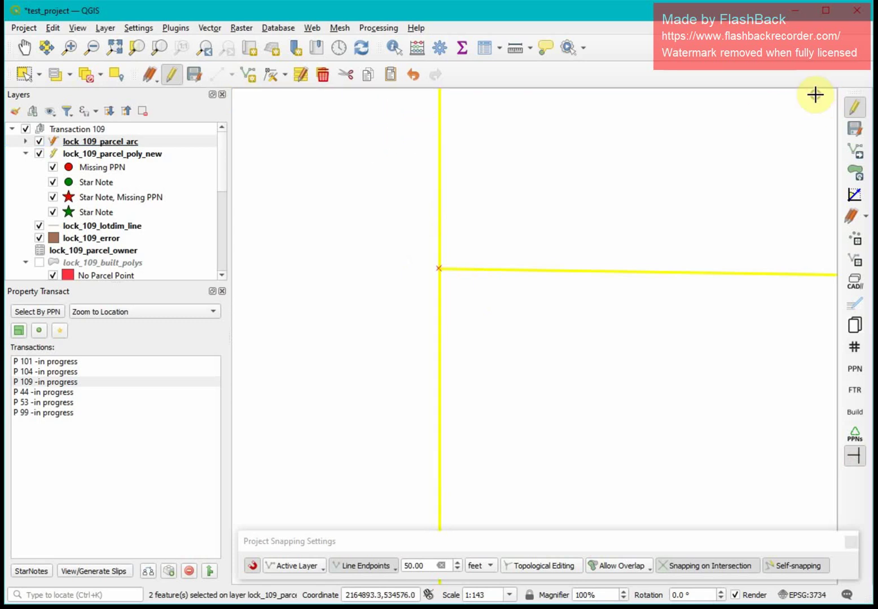
Run the undershoot fix where the line between sublots 1 and 2 meets the red eastern line and the green right-of-way line
left_click(25, 49)
left_click_drag(692, 273, 544, 290)
scroll(529, 302, "down", 4)
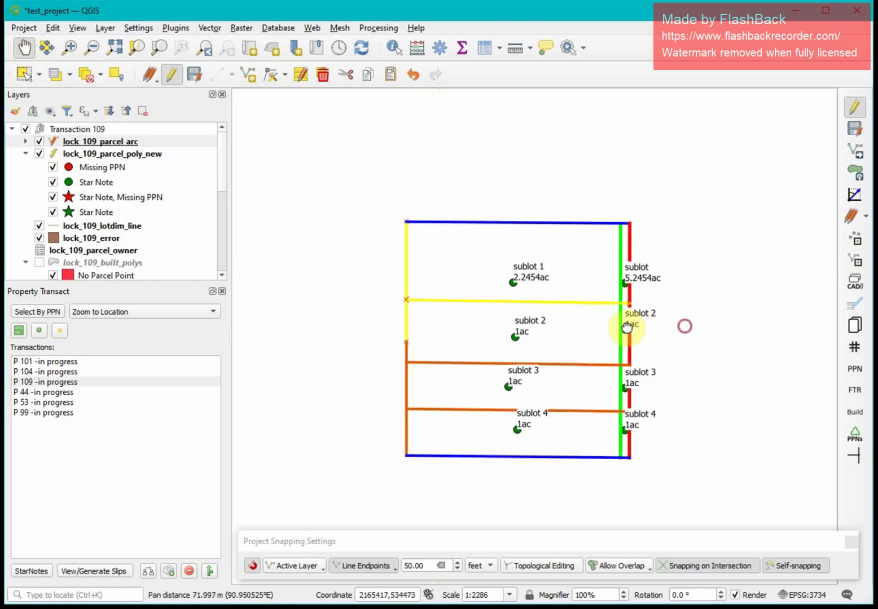
scroll(683, 326, "up", 3)
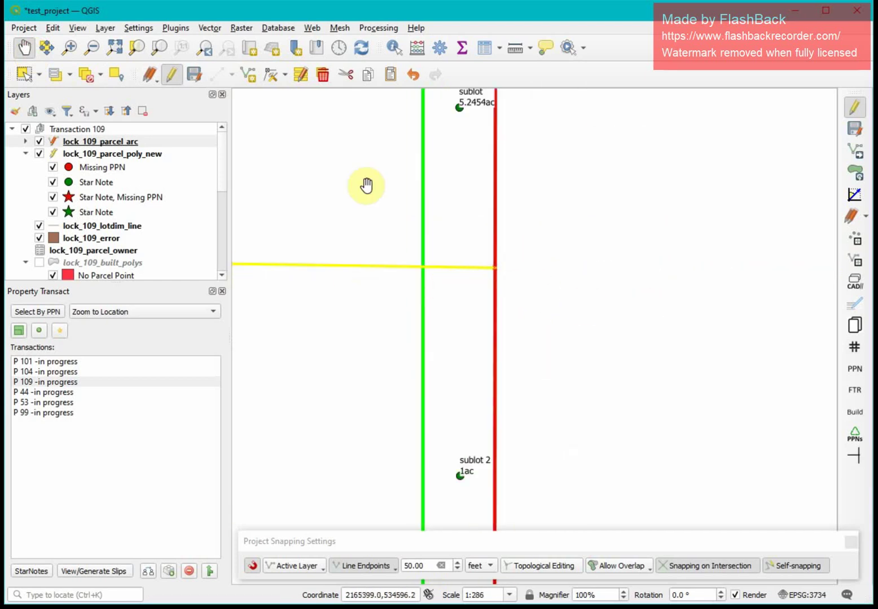
left_click(855, 454)
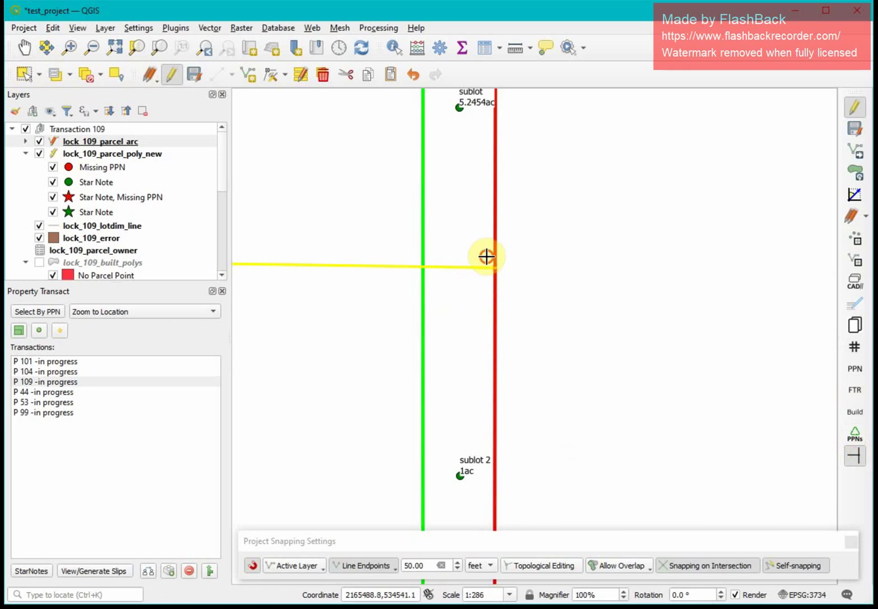
left_click(510, 279)
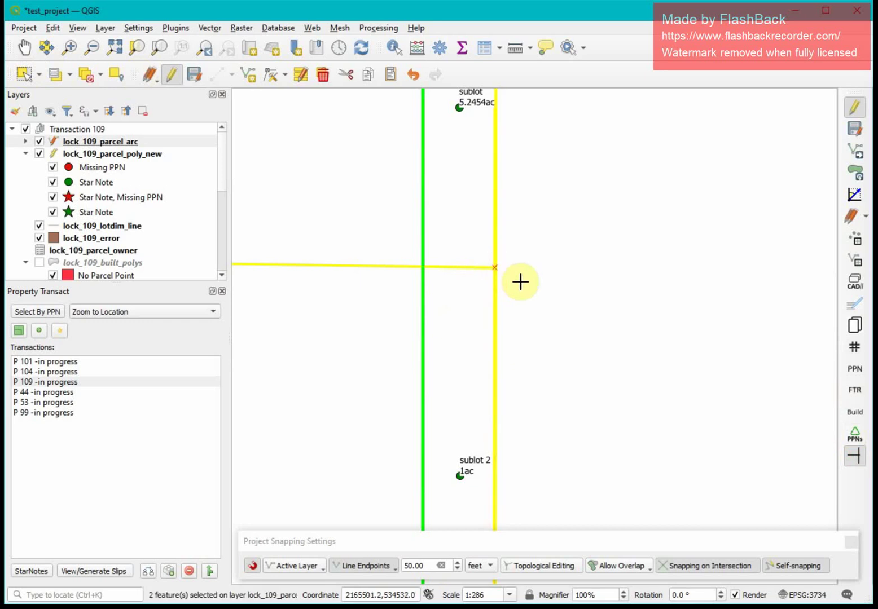
left_click(416, 260)
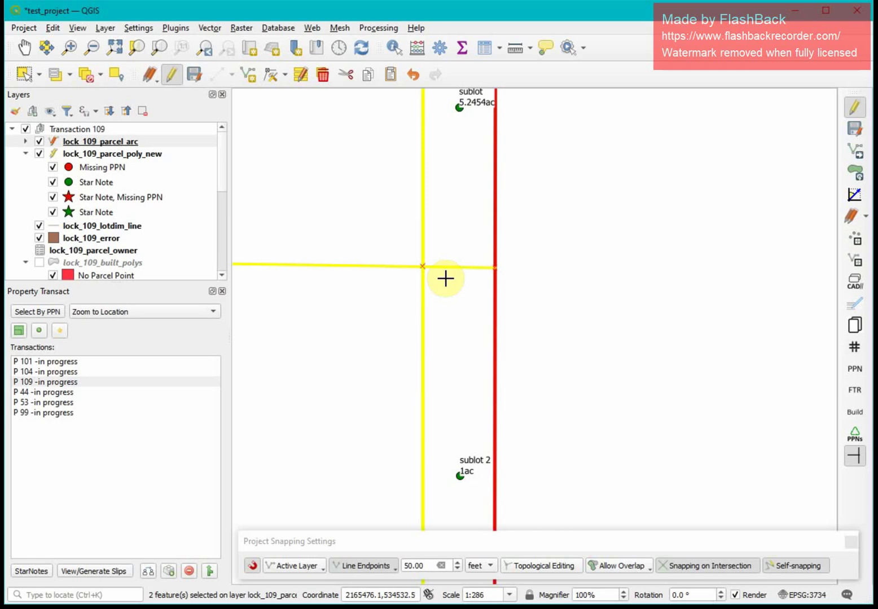
Save the corrected lines in lock_109_parcel_arc and rebuild the transaction's parcel polygons
scroll(377, 262, "down", 2)
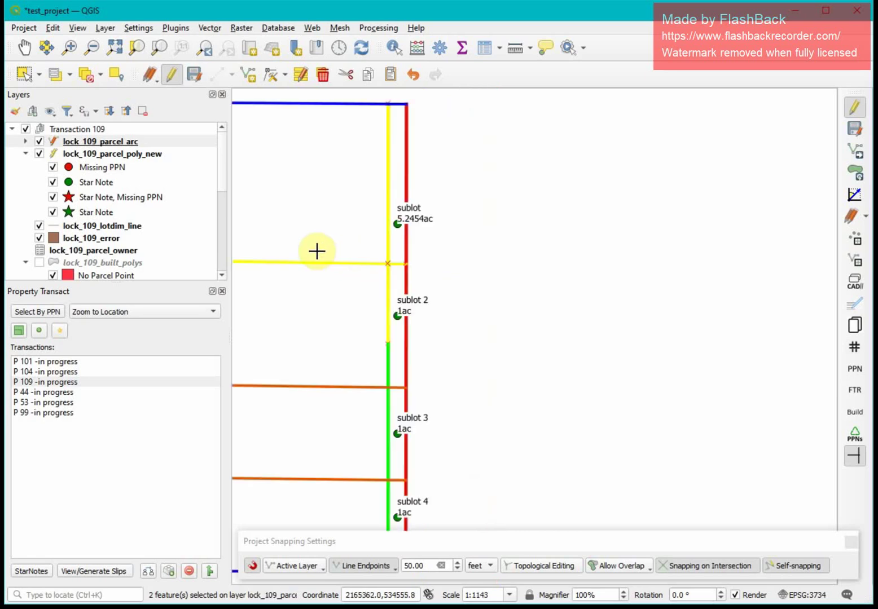
scroll(313, 249, "down", 3)
left_click(24, 47)
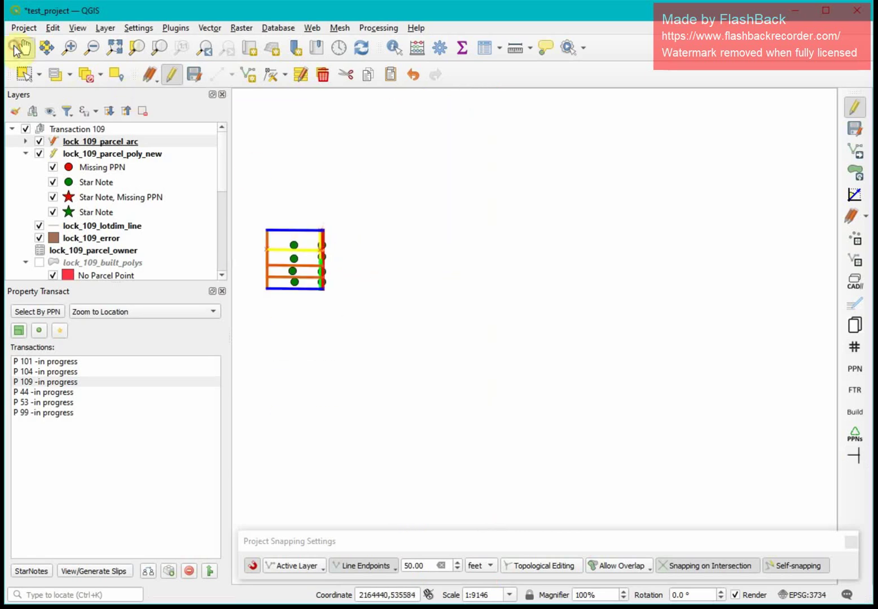
left_click_drag(248, 220, 401, 260)
scroll(402, 259, "up", 3)
scroll(403, 259, "down", 1)
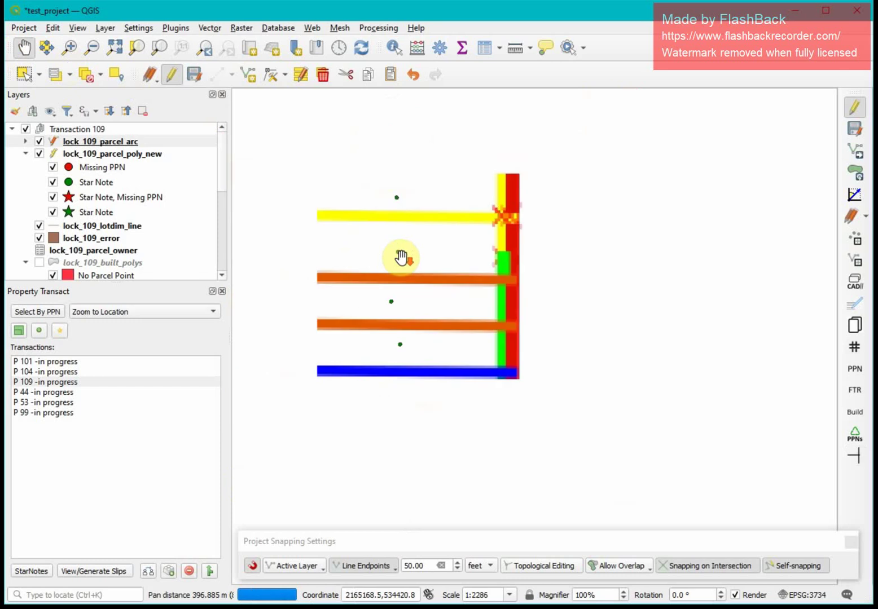
left_click(85, 142)
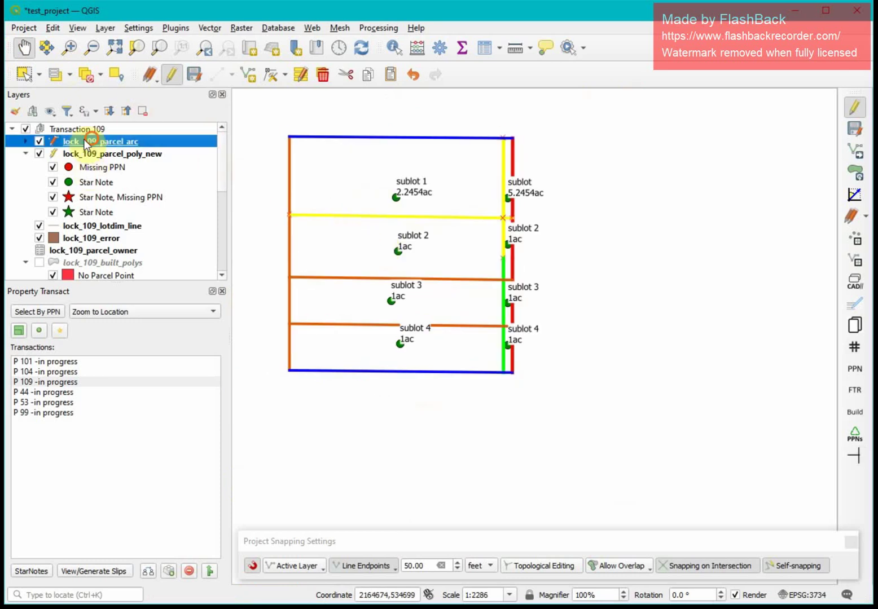
left_click(857, 130)
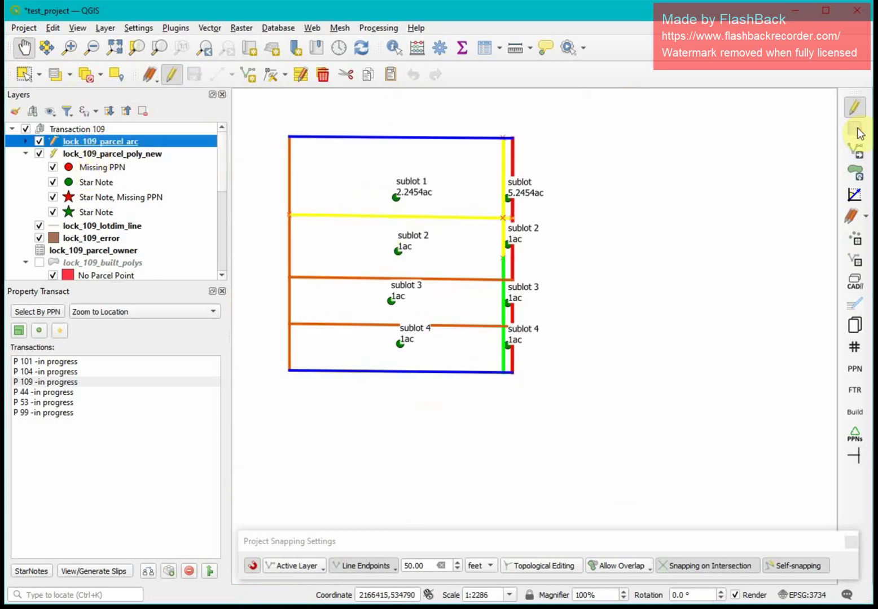
left_click(855, 412)
left_click(699, 362)
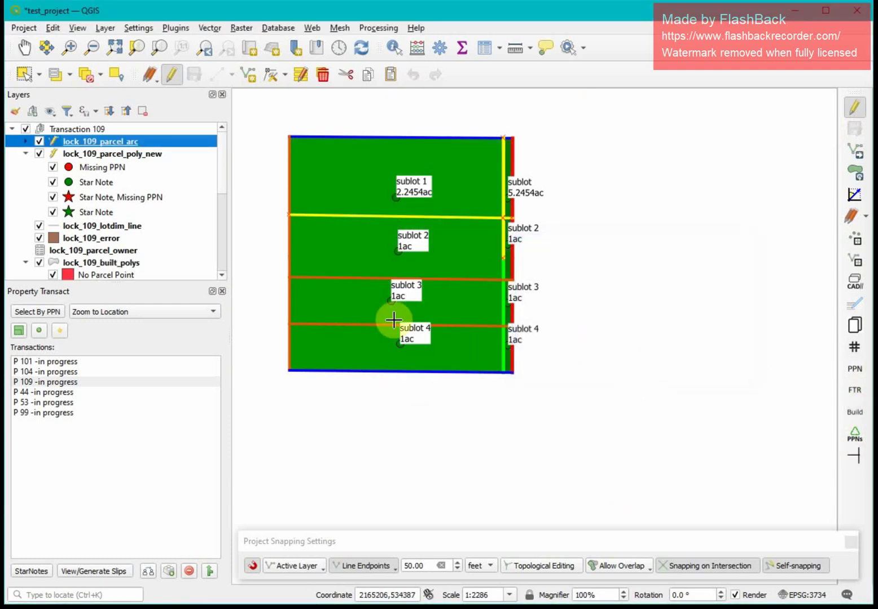
Open the transfer slips for Transaction 109 and set the sublot 1 slip's grantee name to New Owner #1
left_click(83, 569)
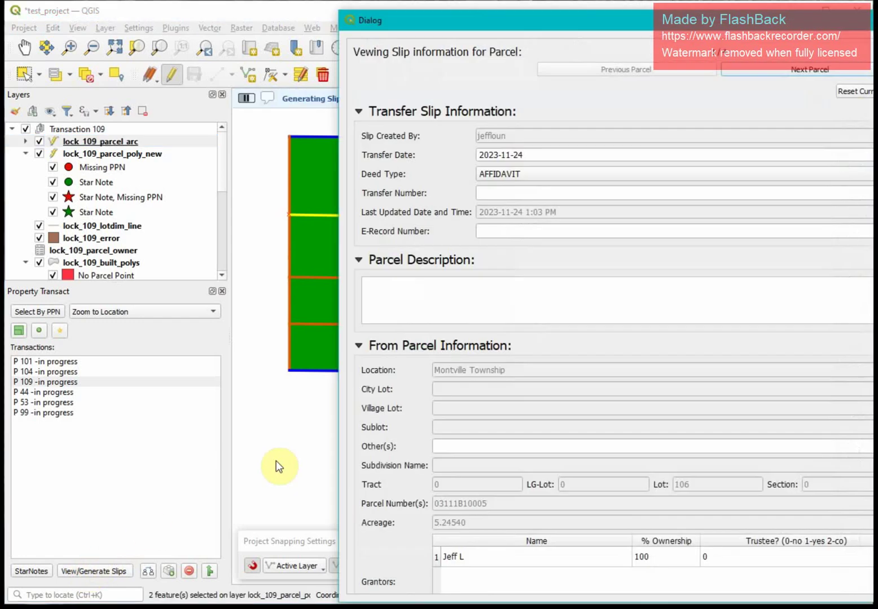
left_click_drag(594, 16, 468, 1)
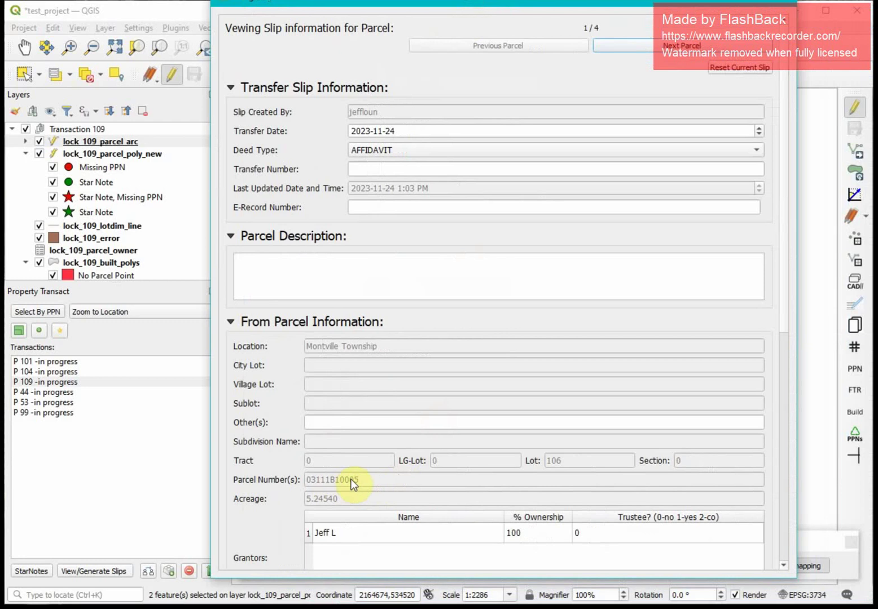
scroll(354, 480, "down", 10)
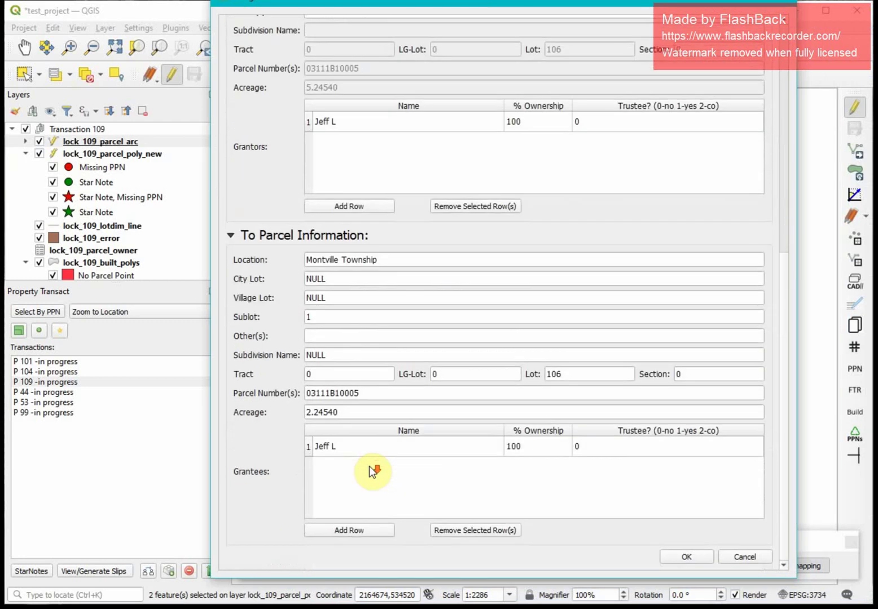
double_click(366, 447)
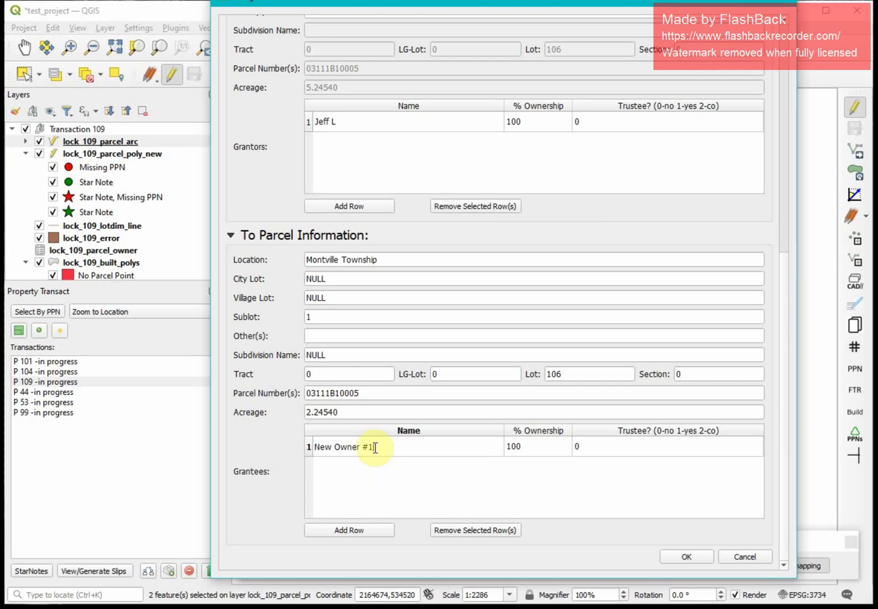
Go to the sublot 2 transfer slip and set its grantee name to New Owner #2
scroll(571, 337, "up", 10)
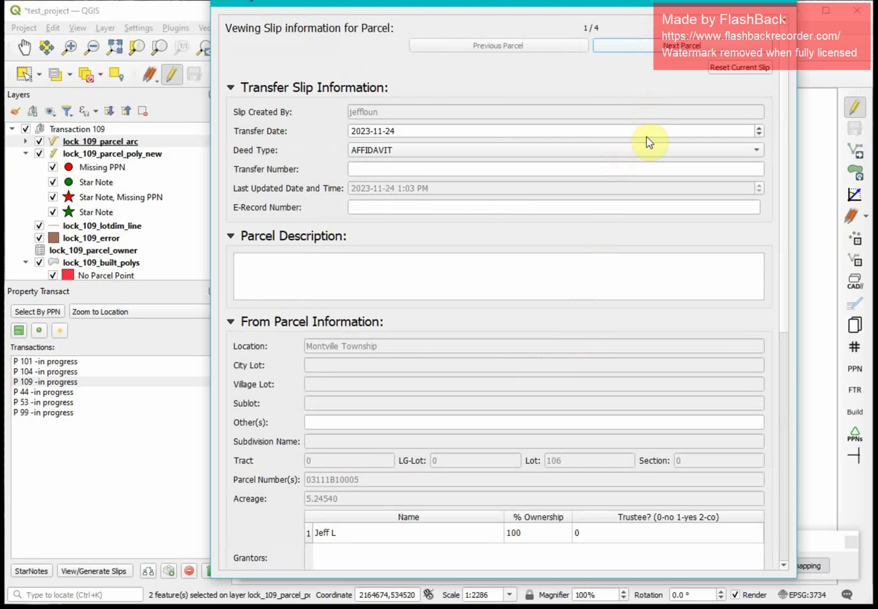
scroll(646, 137, "down", 6)
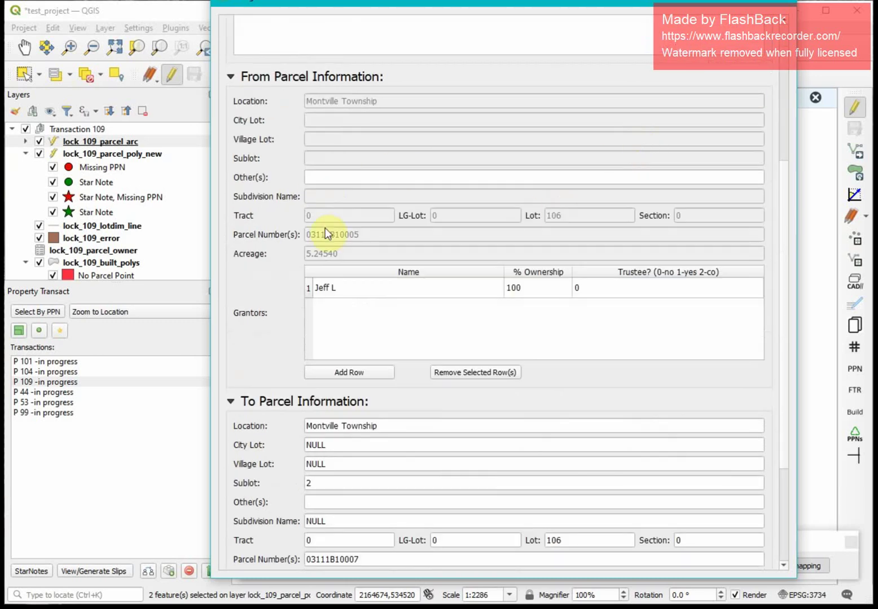
scroll(382, 362, "down", 4)
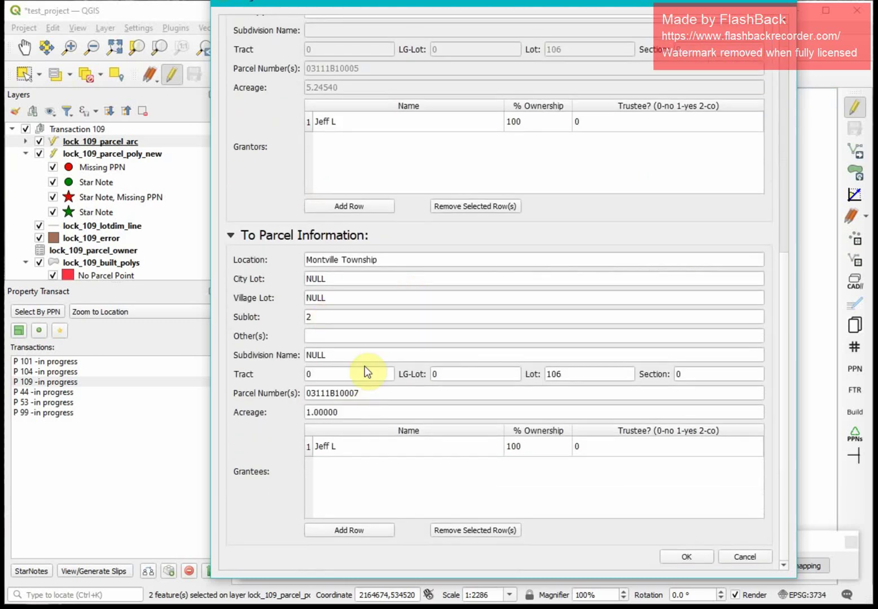
double_click(345, 441)
type("New Owner #1")
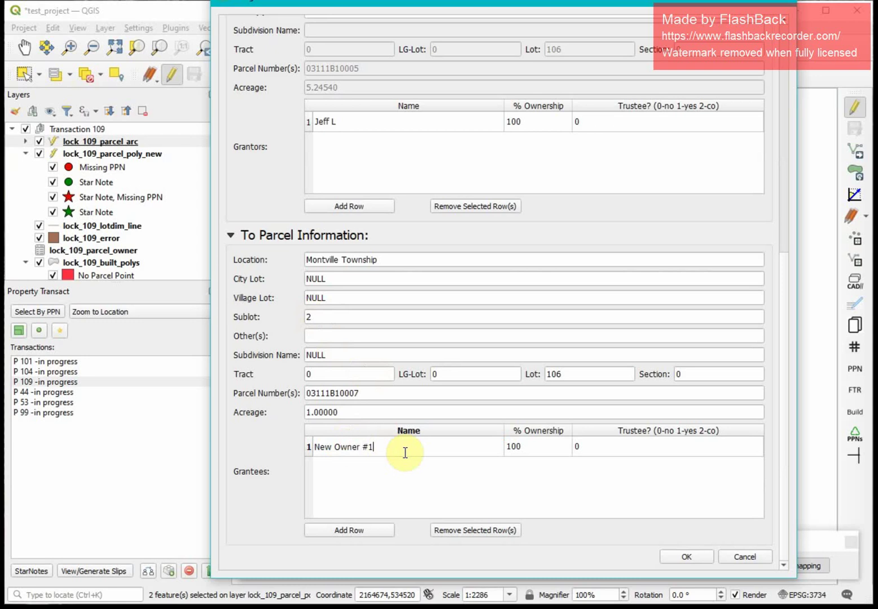
key("BackSpace")
type("2")
Go to the sublot 3 transfer slip and set its grantee name to New Owner #3
scroll(533, 326, "up", 10)
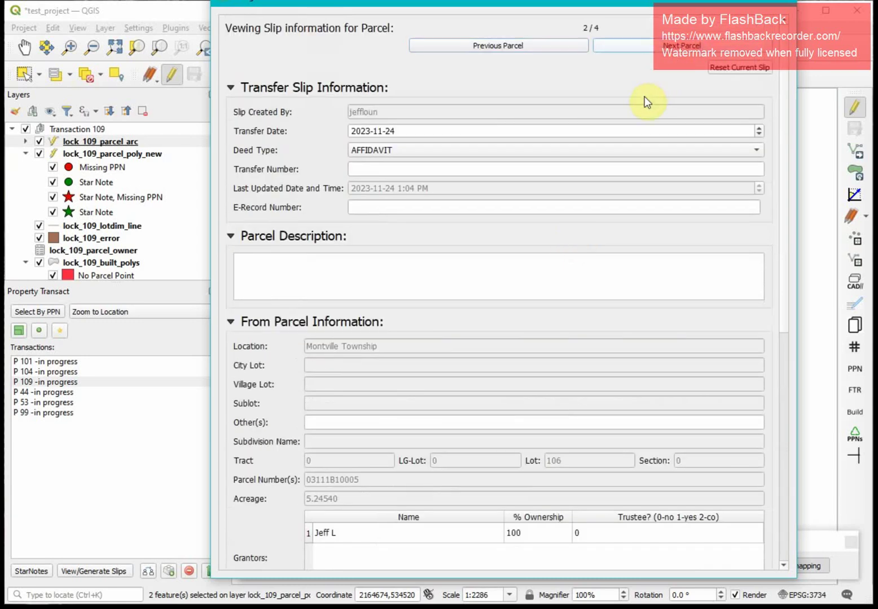
scroll(601, 108, "down", 5)
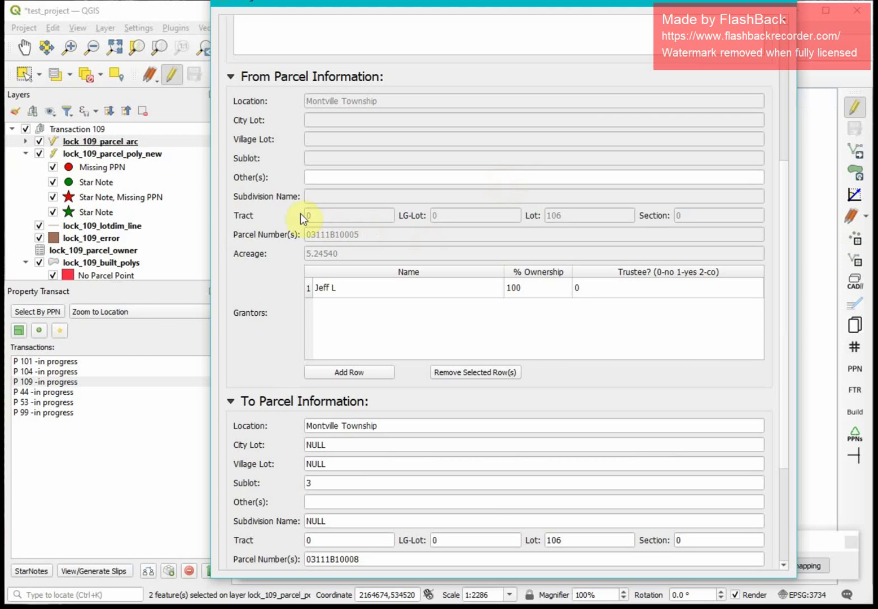
scroll(354, 242, "down", 3)
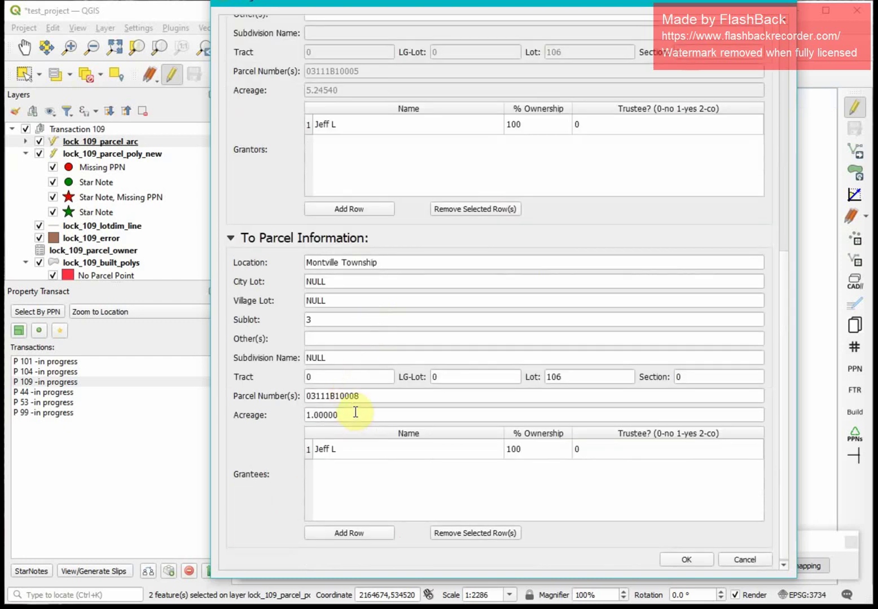
double_click(353, 449)
type("New Owner #1")
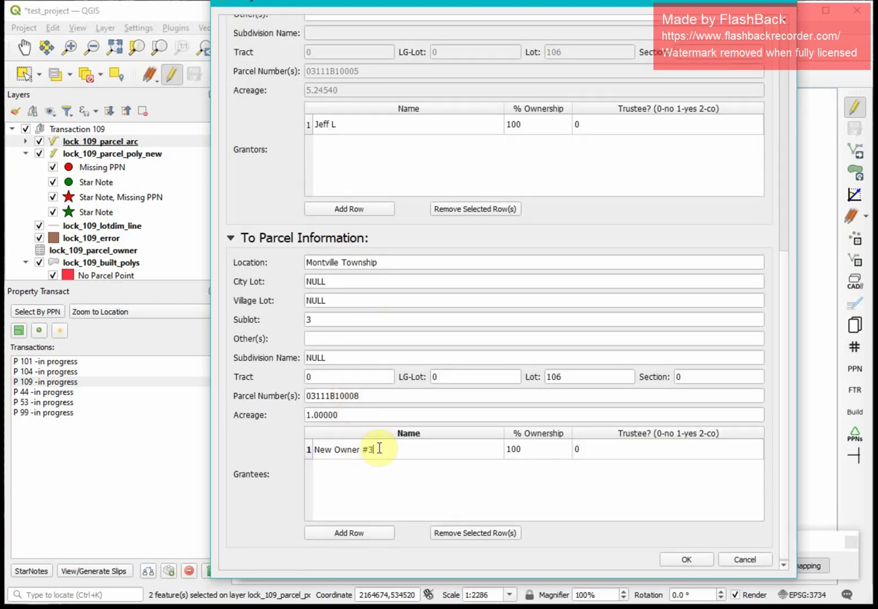
Set the grantee name on the sublot 4 transfer slip to New Owner #4 and accept all the slips
scroll(486, 333, "up", 9)
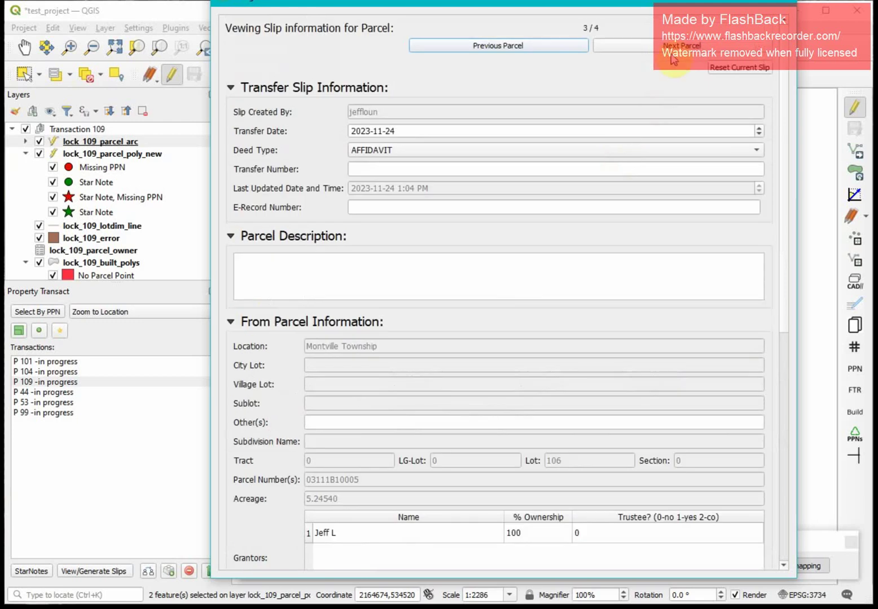
left_click(670, 51)
scroll(474, 214, "down", 5)
scroll(395, 338, "down", 3)
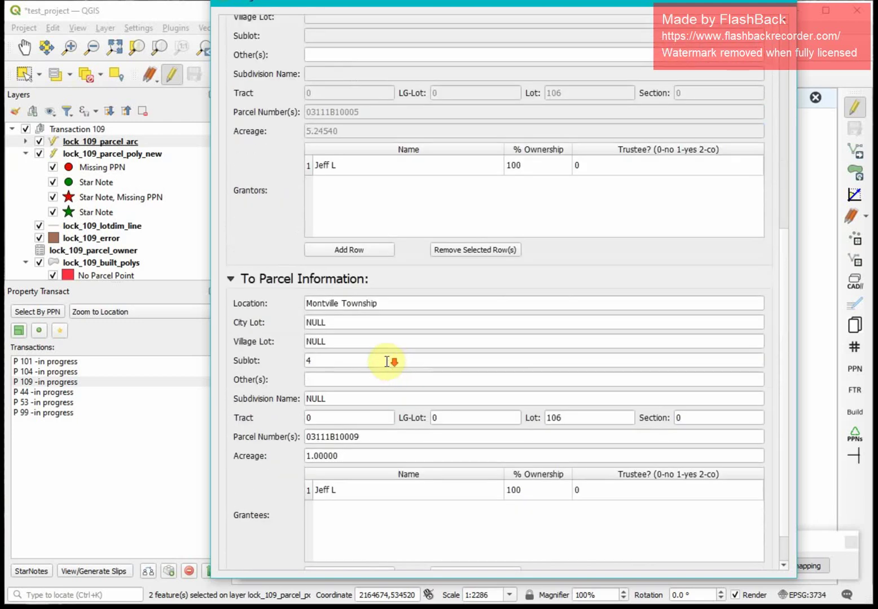
double_click(353, 490)
type("New Owner #1")
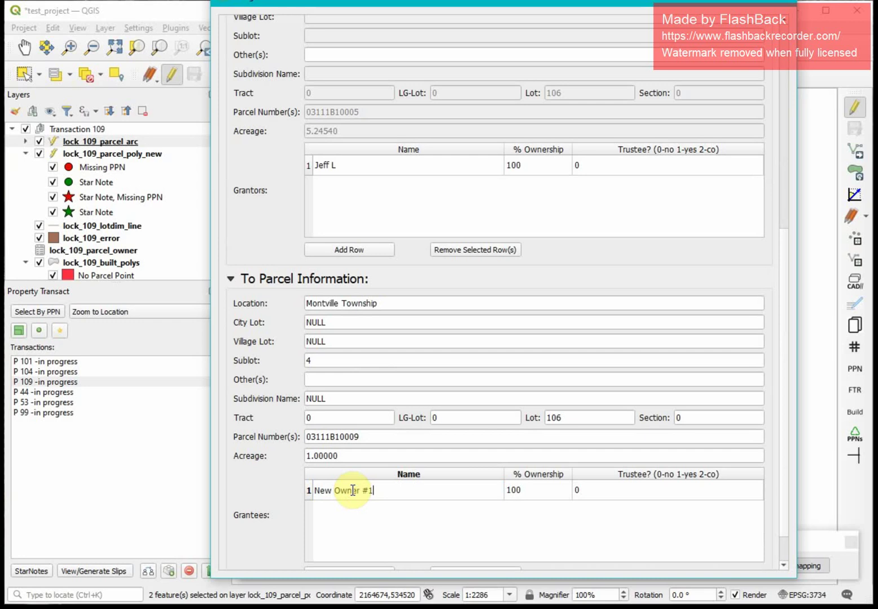
key("BackSpace")
type("4")
scroll(429, 440, "down", 2)
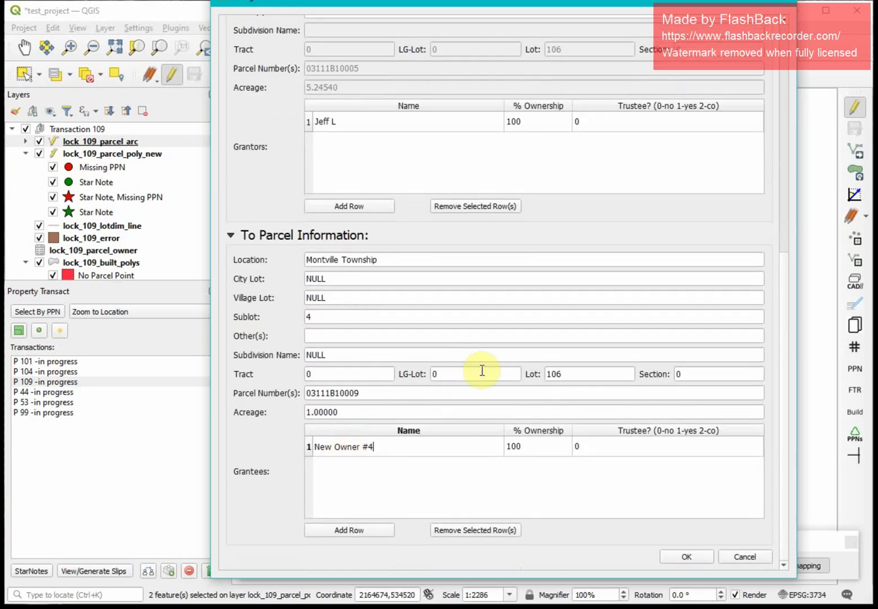
left_click(685, 556)
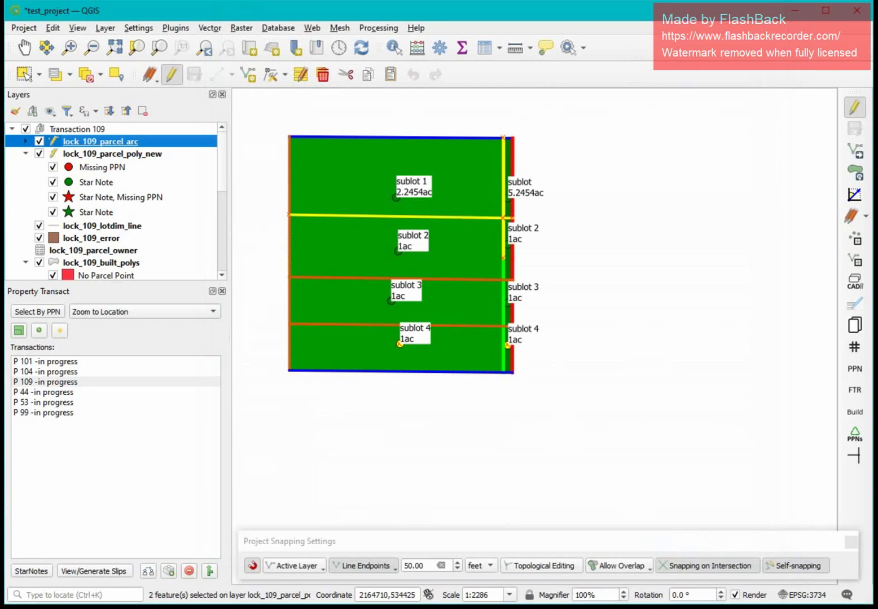
Try to commit Transaction 109, but decline to continue with a parcel lacking new owner records
left_click(210, 572)
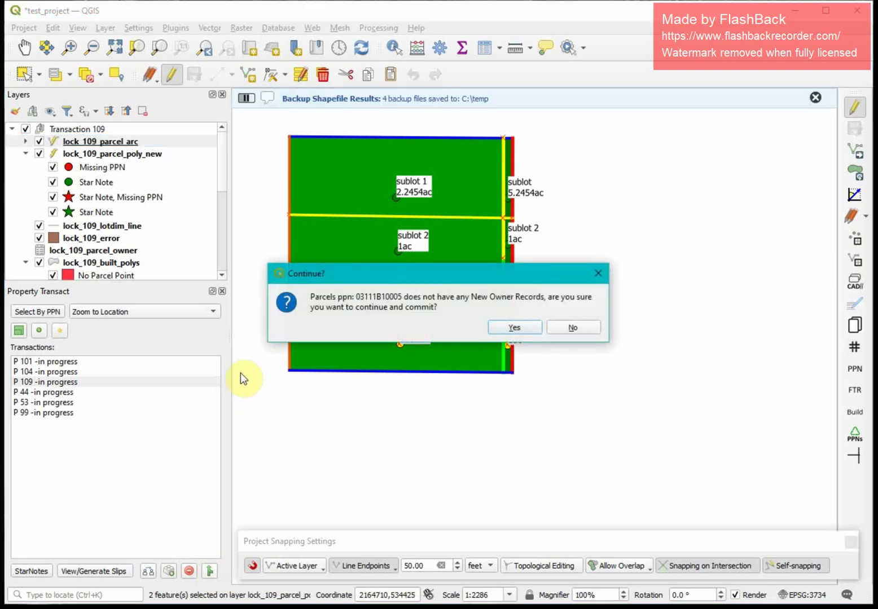
left_click(576, 328)
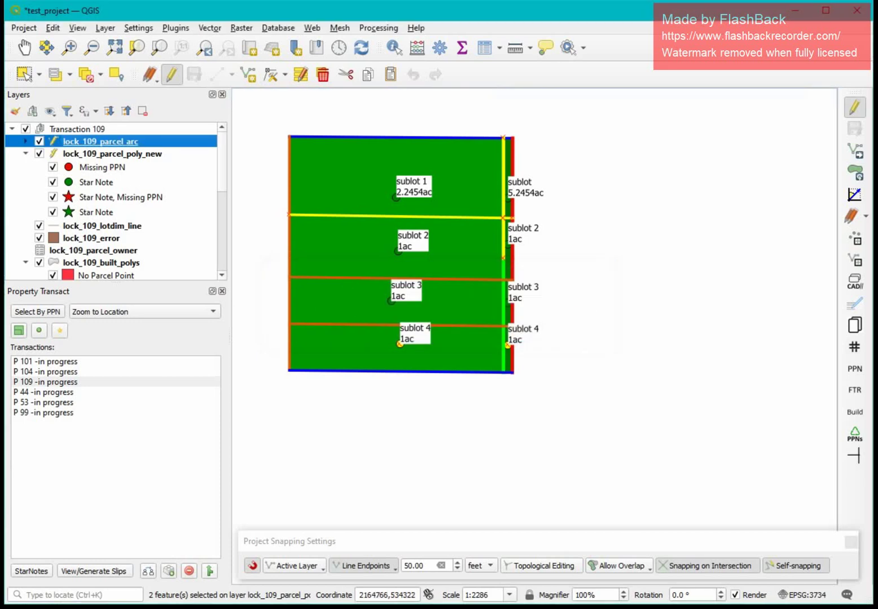